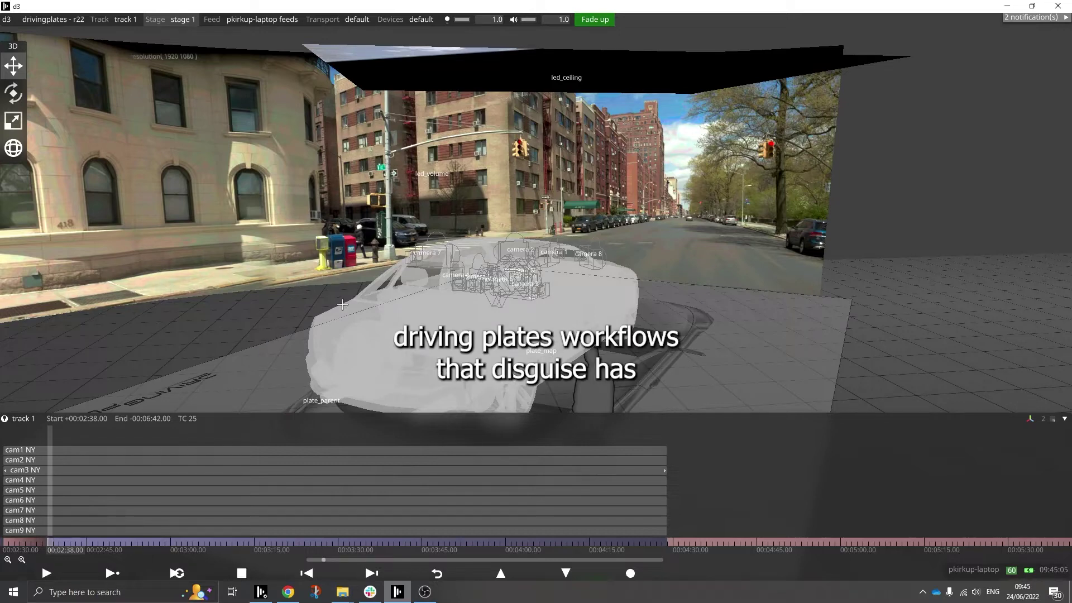
Step: Review the properties of the cam1 NY, cam3 NY and cam6 NY video layers, including each one's media and mapping
middle_click_drag(285, 316, 571, 224)
left_click_drag(570, 224, 636, 222)
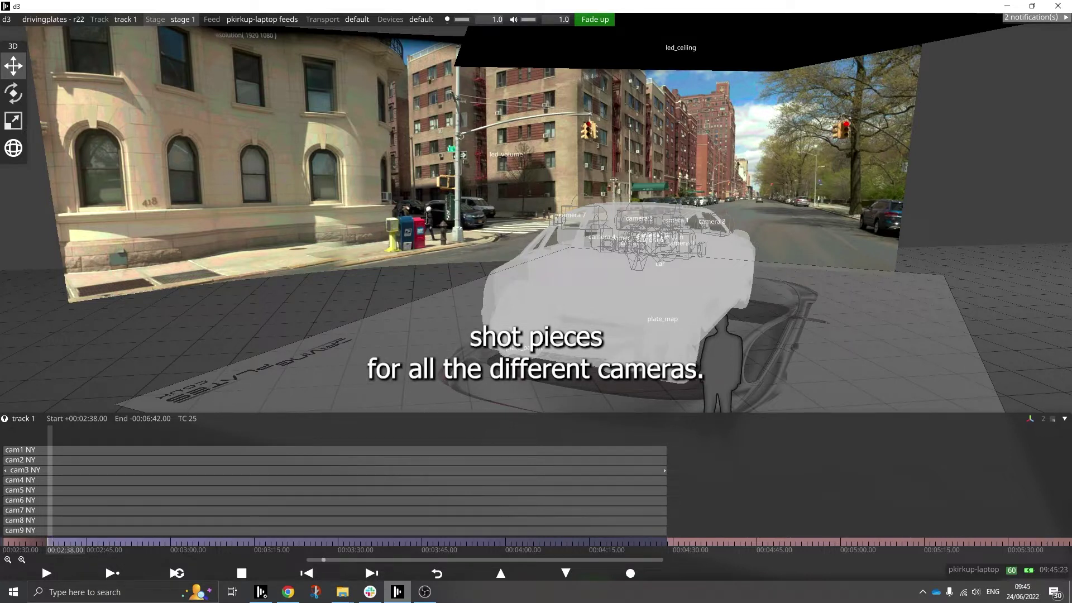
left_click(35, 450)
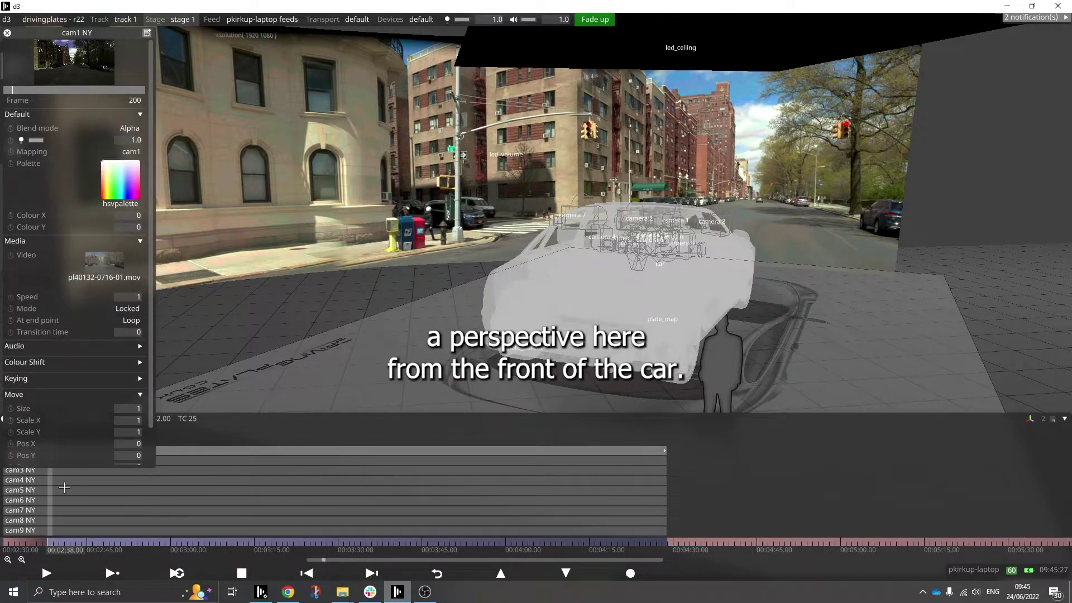
left_click(200, 470)
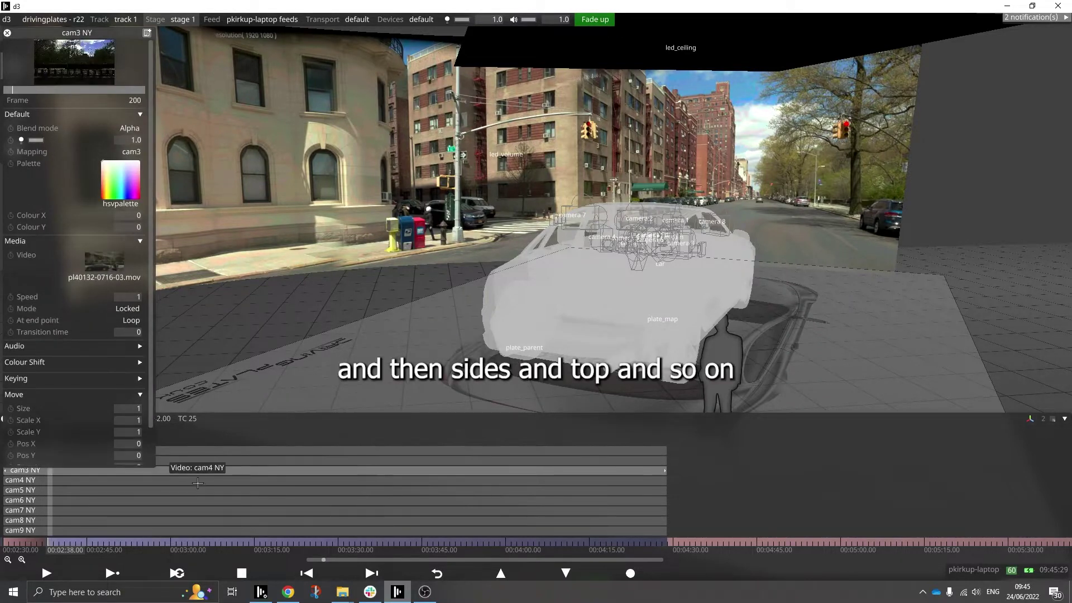
left_click(194, 500)
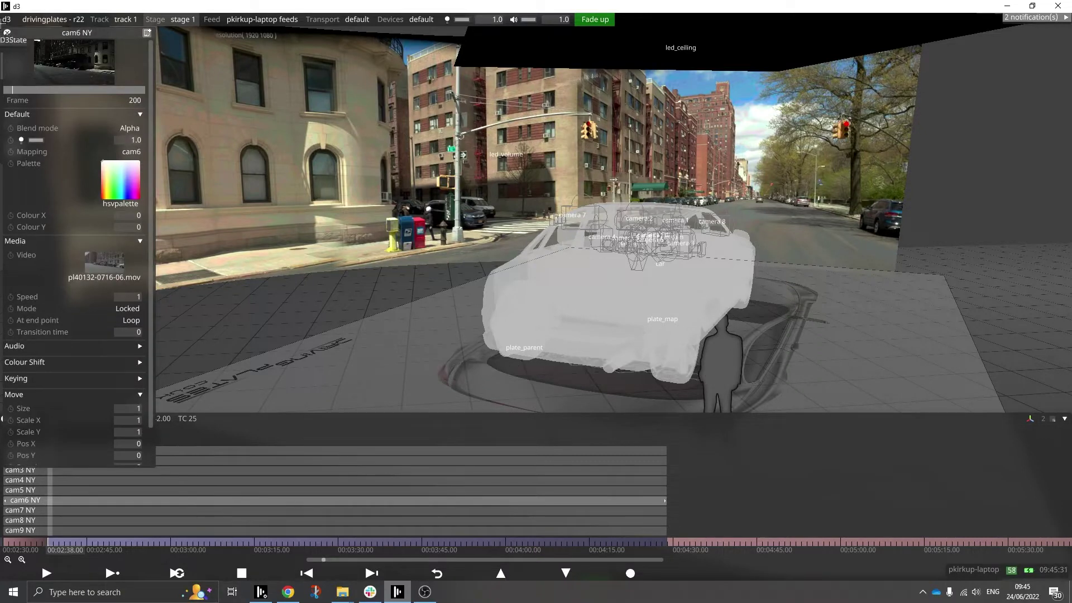
left_click(274, 327)
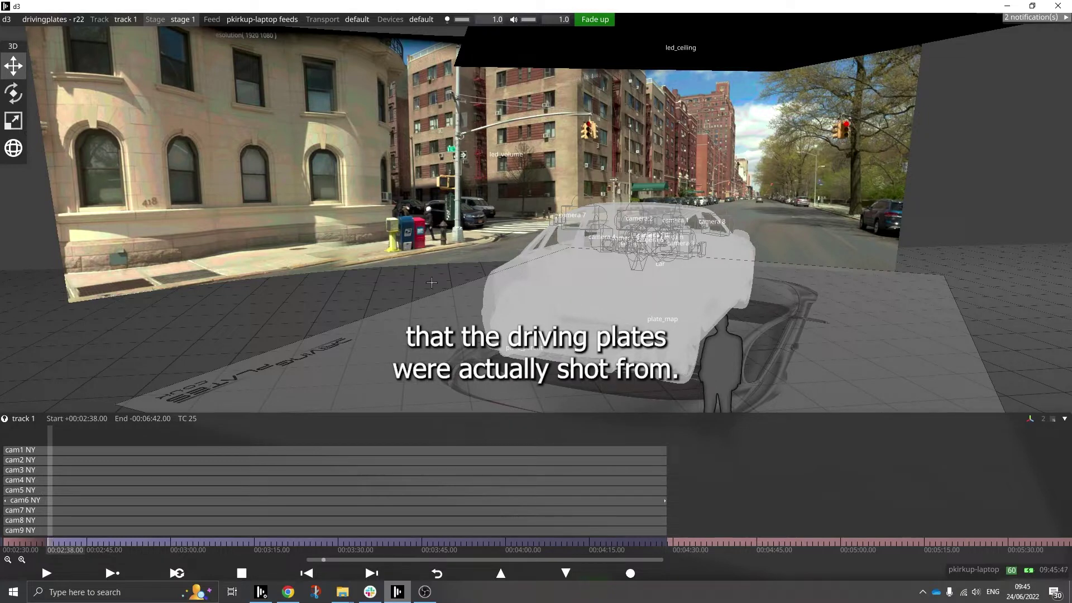
Step: Inspect the settings of camera 1 in stage 1, including its offset, resolution and field of view
left_click_drag(358, 302, 360, 298)
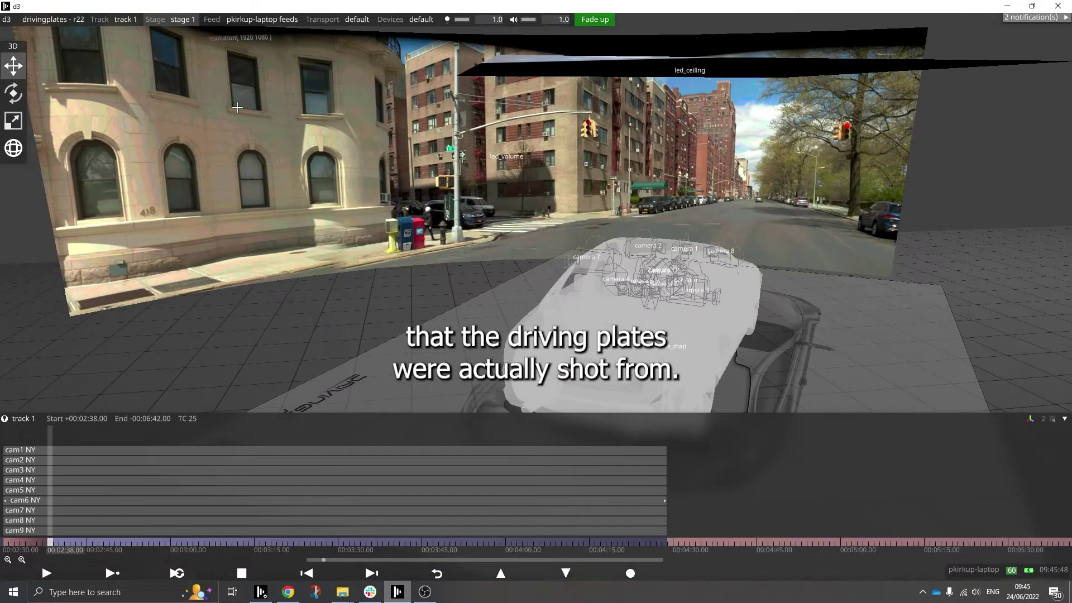
right_click(160, 16)
left_click(168, 326)
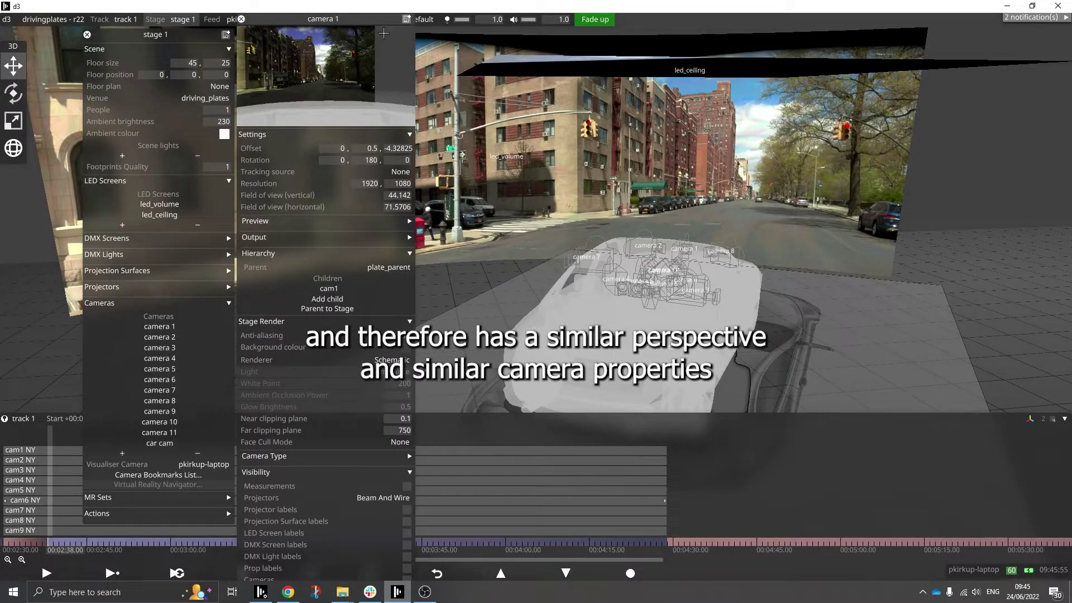
left_click(241, 20)
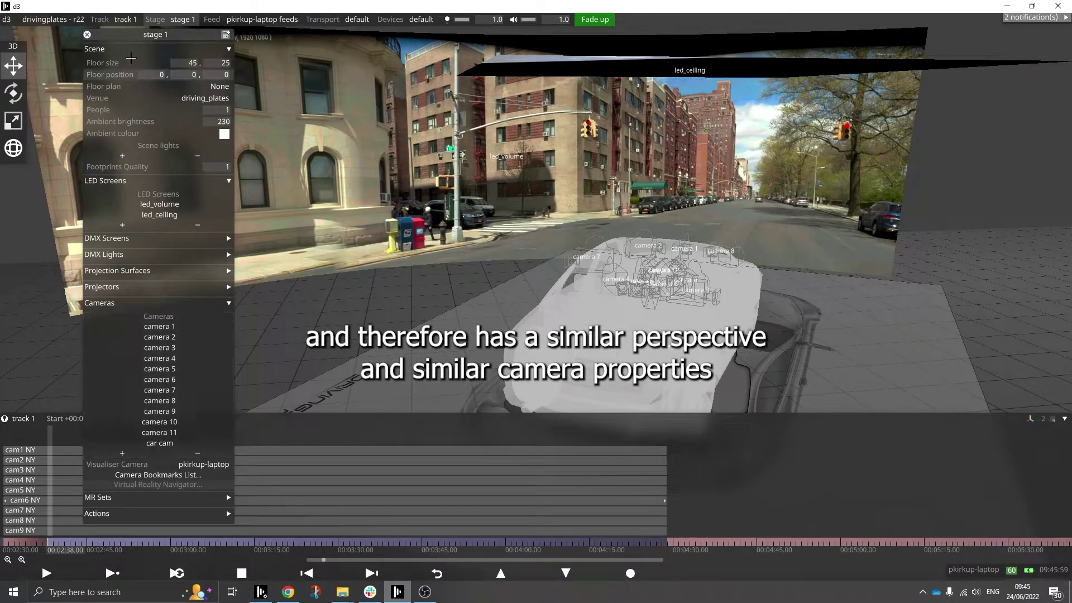
left_click(87, 34)
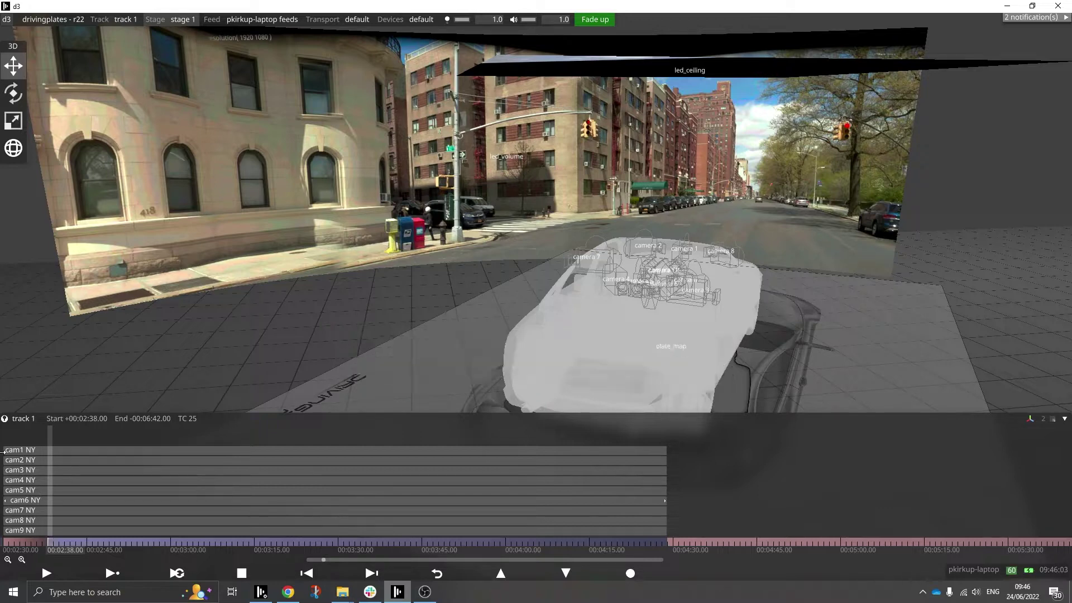
Step: Inspect the cam1 mapping of the cam1 NY layer and the alpha mode of its 4k alpha gradient mask
left_click(32, 450)
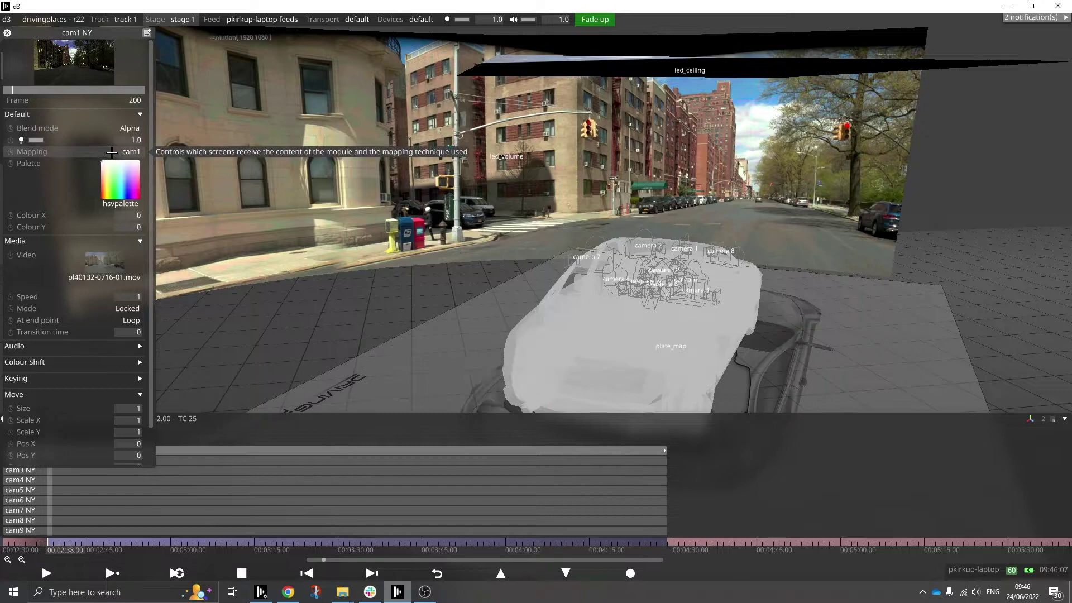
left_click(108, 152)
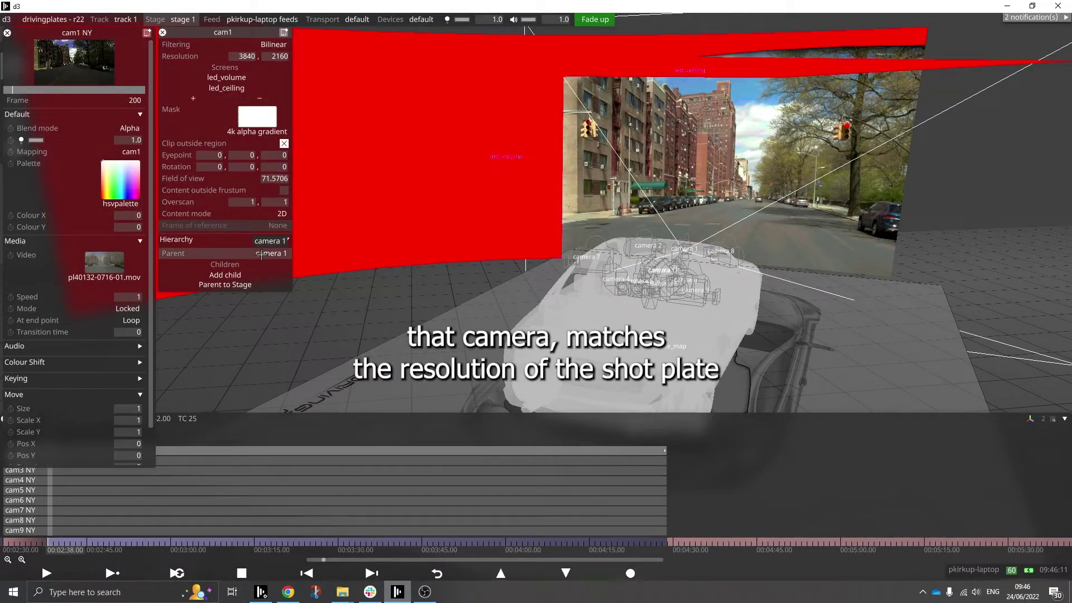
mouse_move(91, 280)
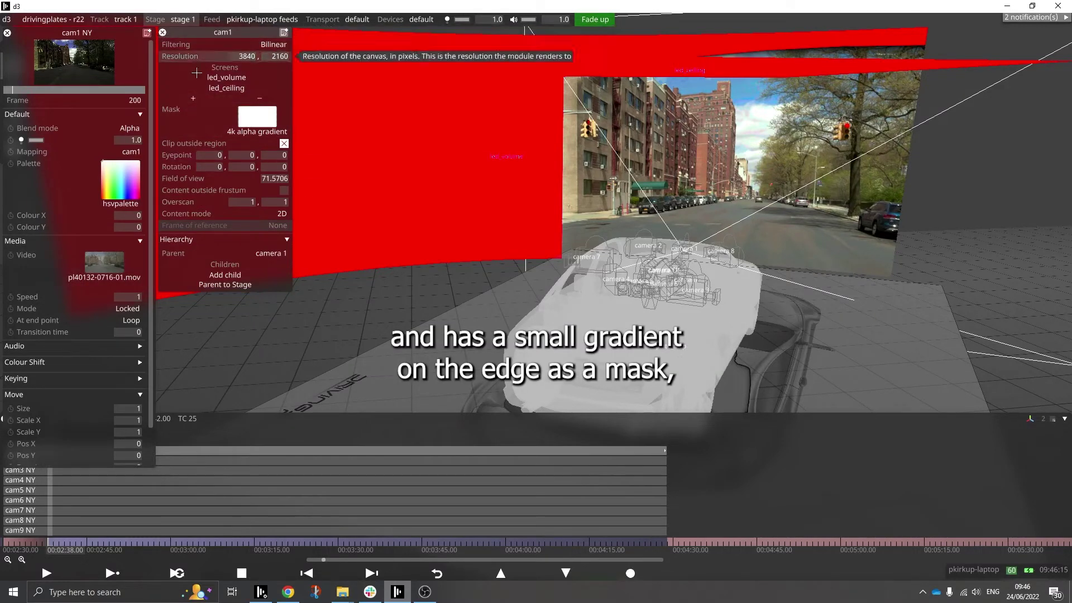
mouse_move(236, 126)
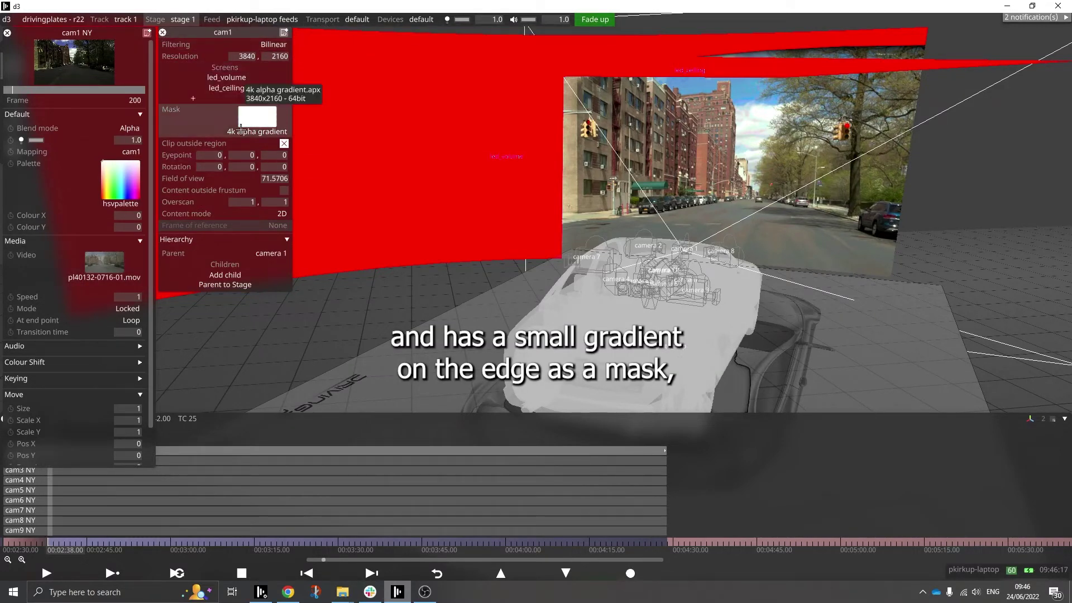
left_click(262, 117)
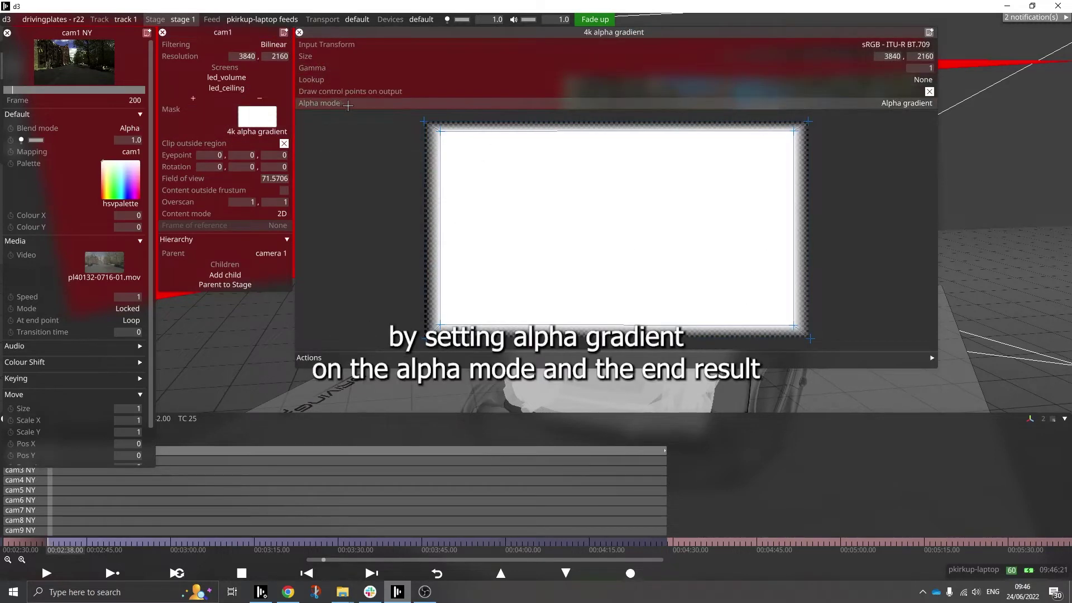
left_click(298, 32)
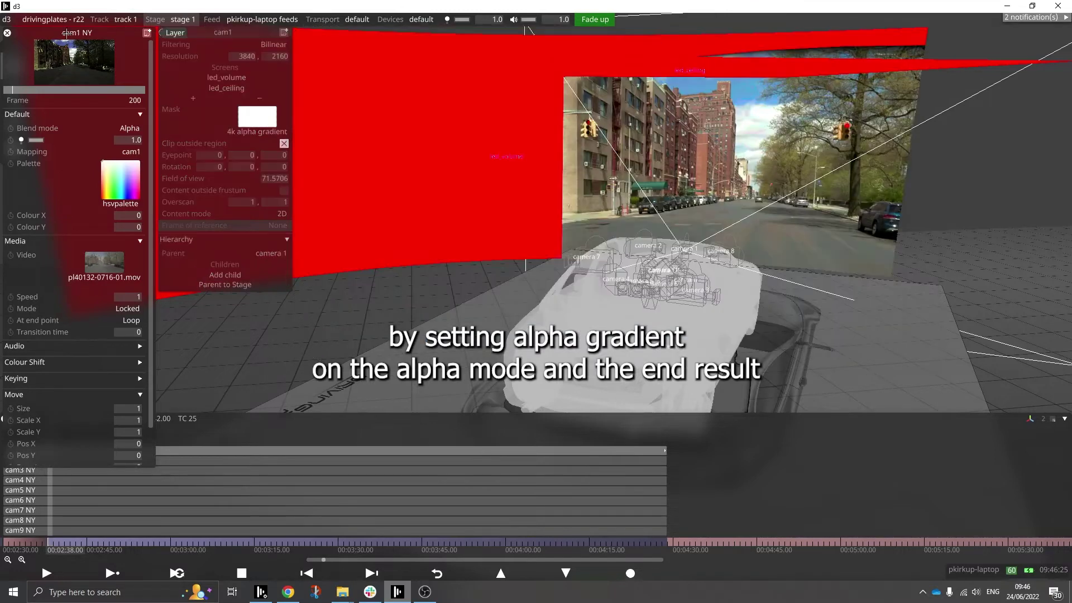
left_click(162, 33)
left_click(7, 33)
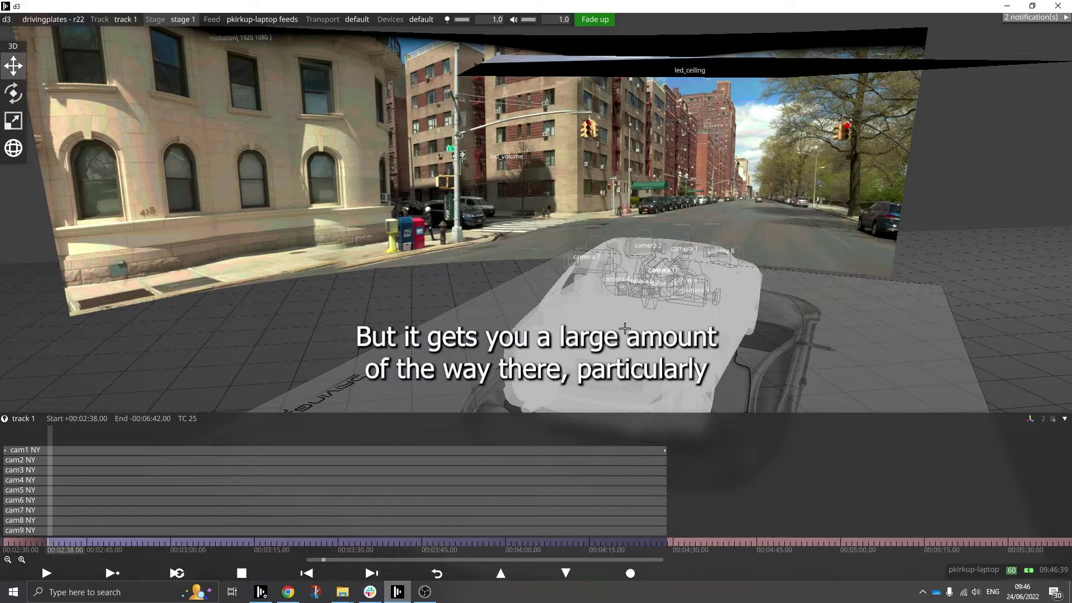
Step: Examine the driving plates from inside the car for edge artifacts and play the sequence
scroll(625, 327, "up", 3)
middle_click_drag(633, 318, 532, 282)
scroll(532, 282, "up", 10)
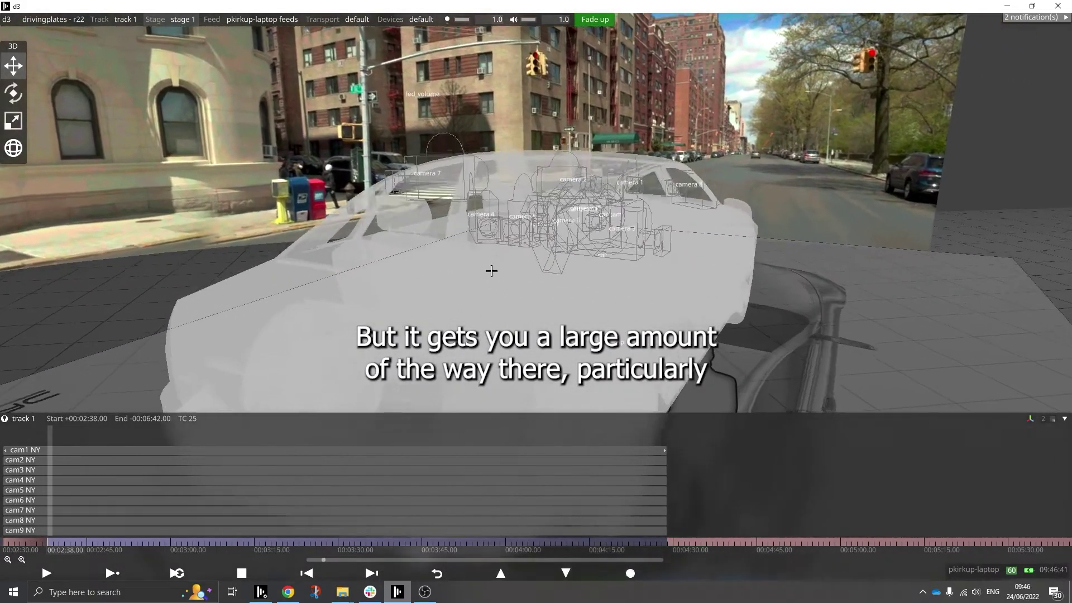
scroll(512, 272, "up", 10)
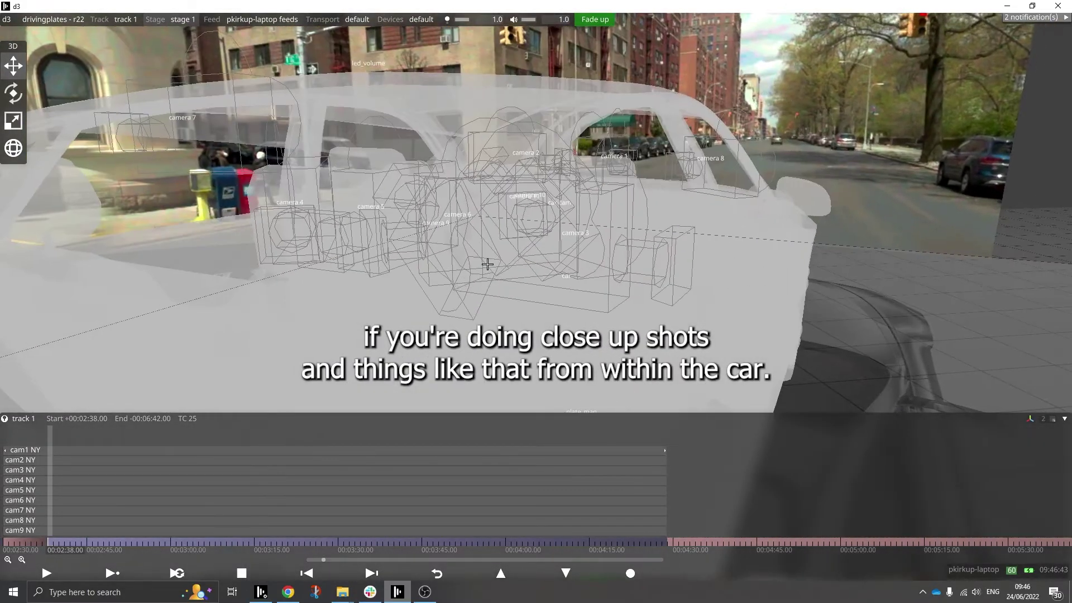
scroll(486, 380, "up", 10)
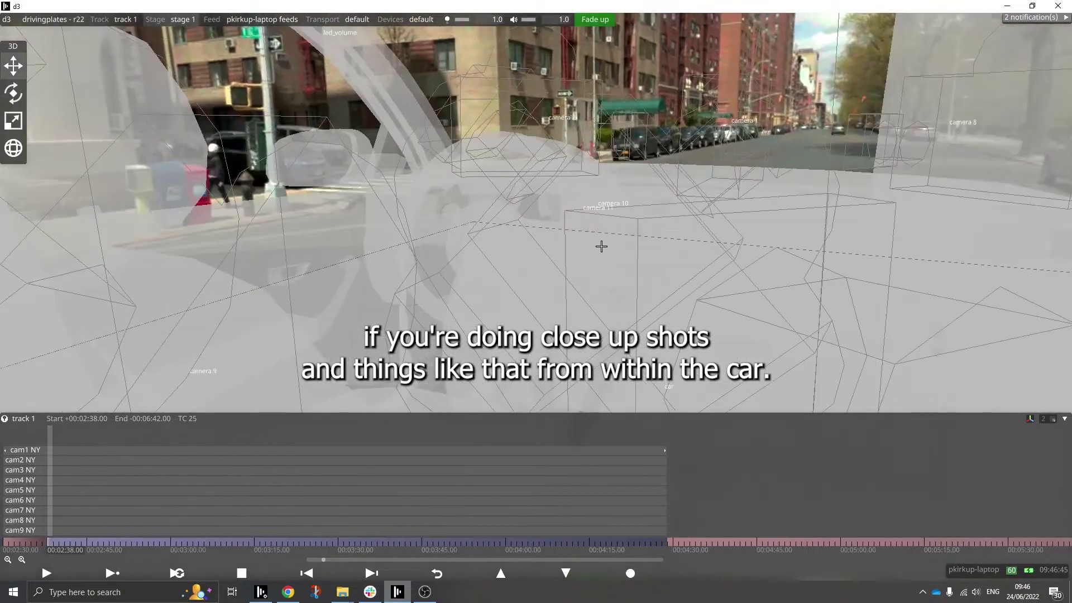
scroll(580, 315, "up", 8)
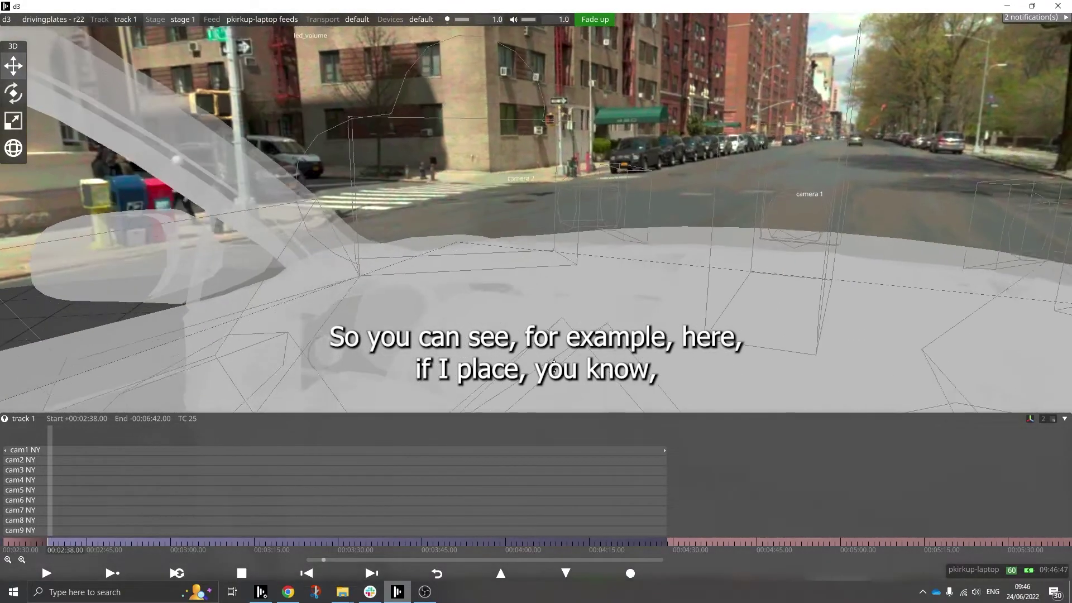
scroll(486, 302, "up", 8)
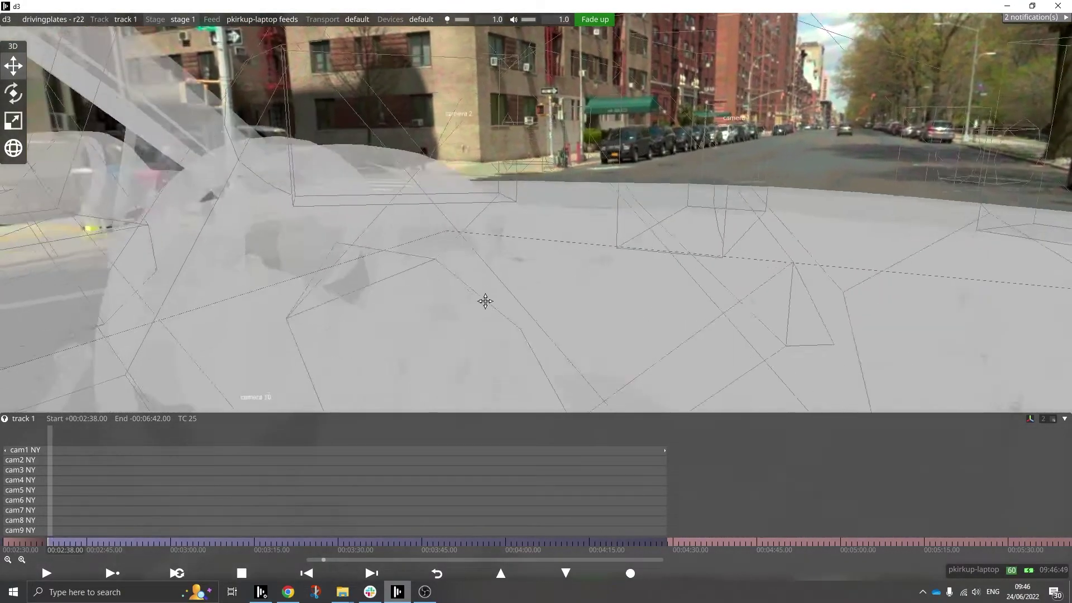
scroll(524, 311, "down", 3)
middle_click_drag(524, 310, 511, 292)
scroll(510, 278, "down", 3)
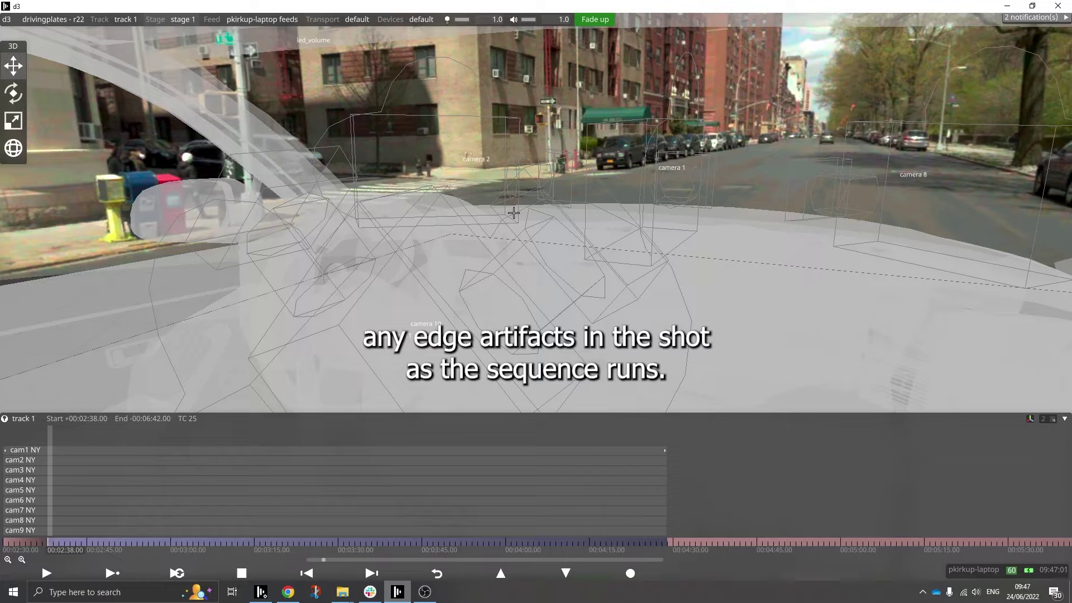
left_click(114, 572)
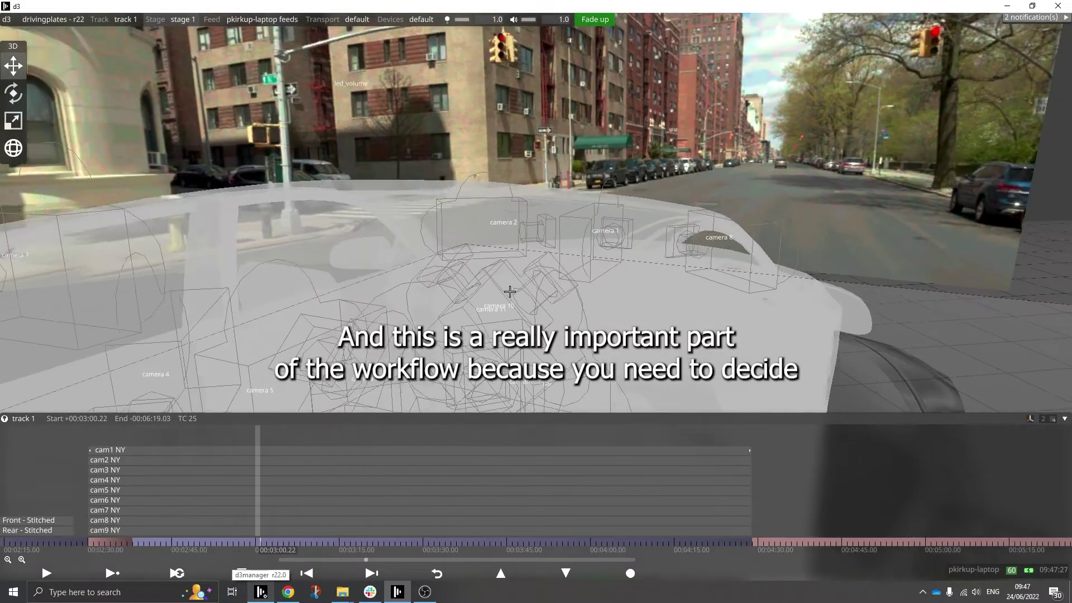
Step: Set the Y rotation of the plate_parent prop in the driving_plates venue to 180 degrees
scroll(507, 292, "down", 6)
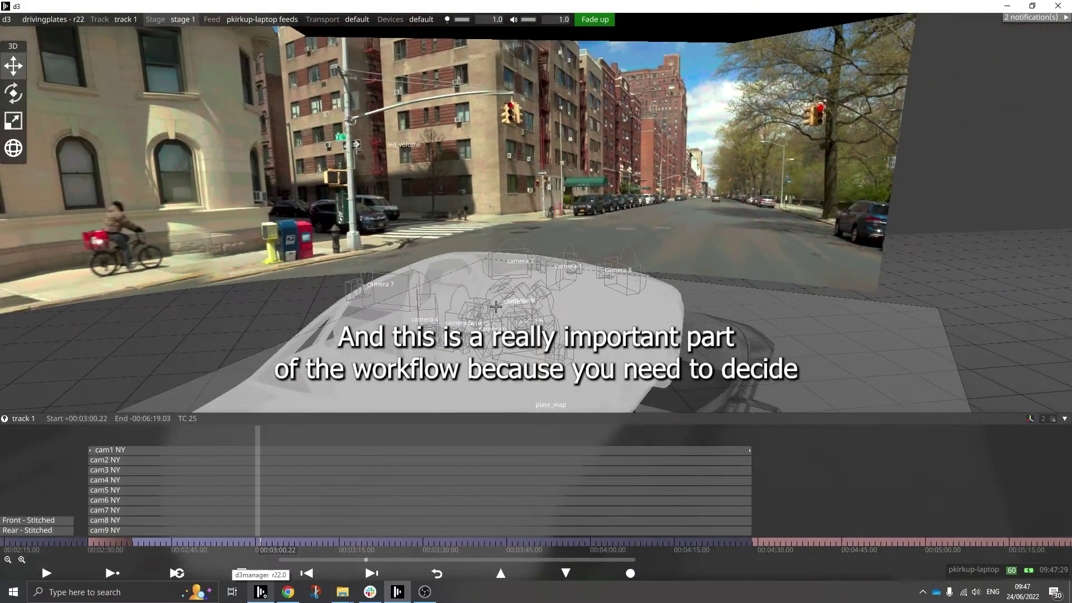
scroll(496, 307, "down", 8)
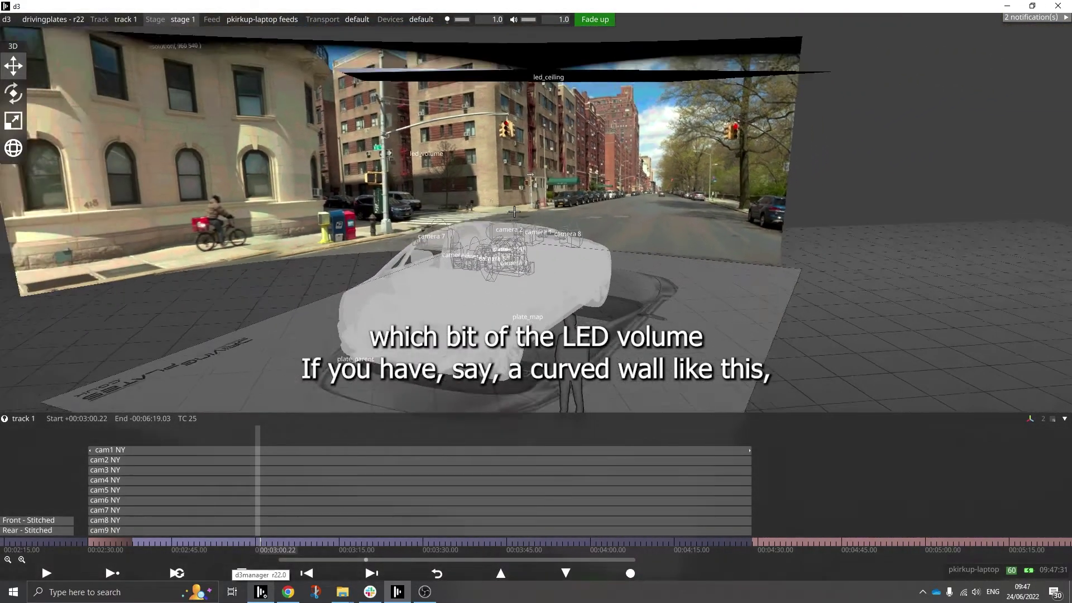
scroll(514, 212, "down", 2)
left_click_drag(506, 230, 491, 176)
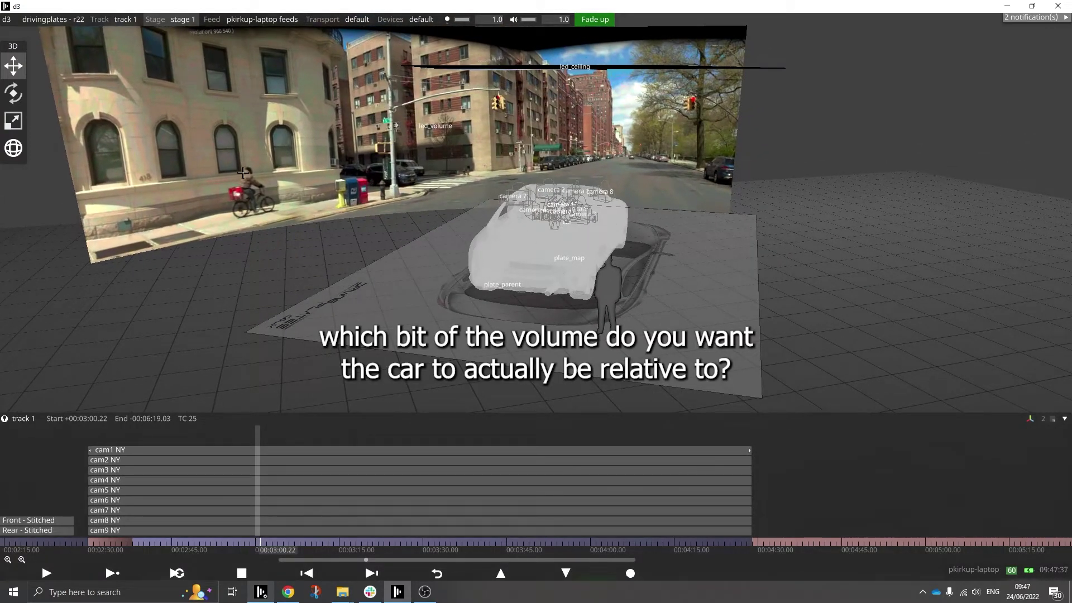
left_click(183, 19)
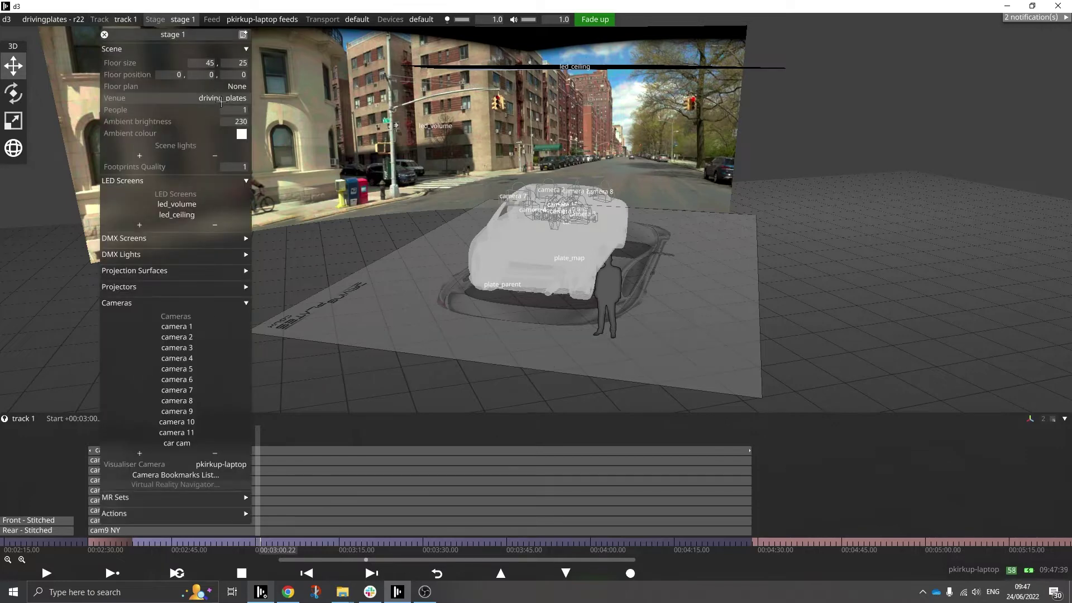
left_click(222, 100)
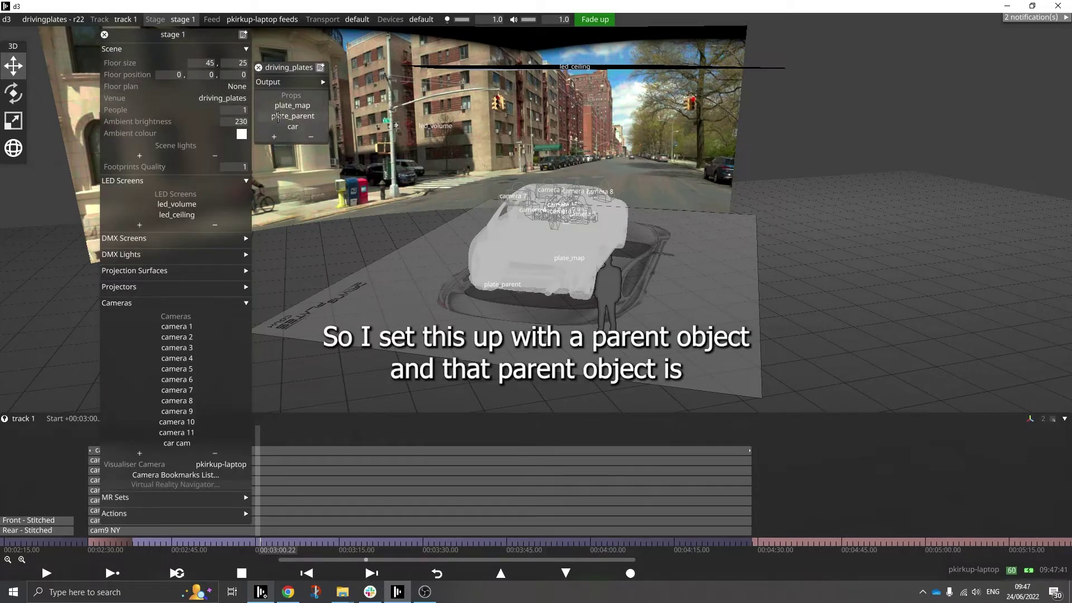
left_click(278, 116)
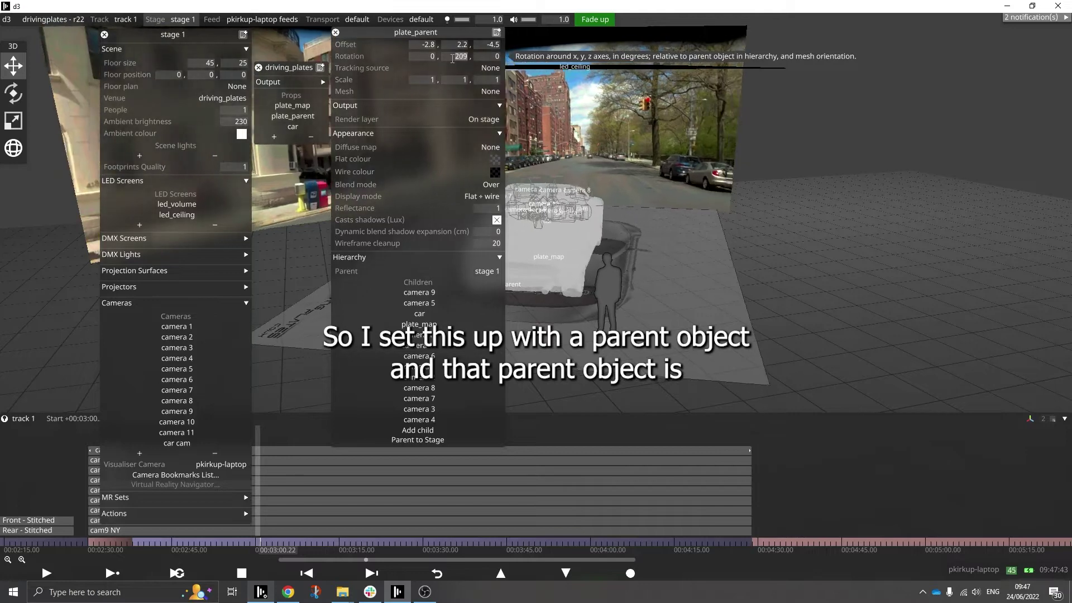
scroll(452, 58, "down", 20)
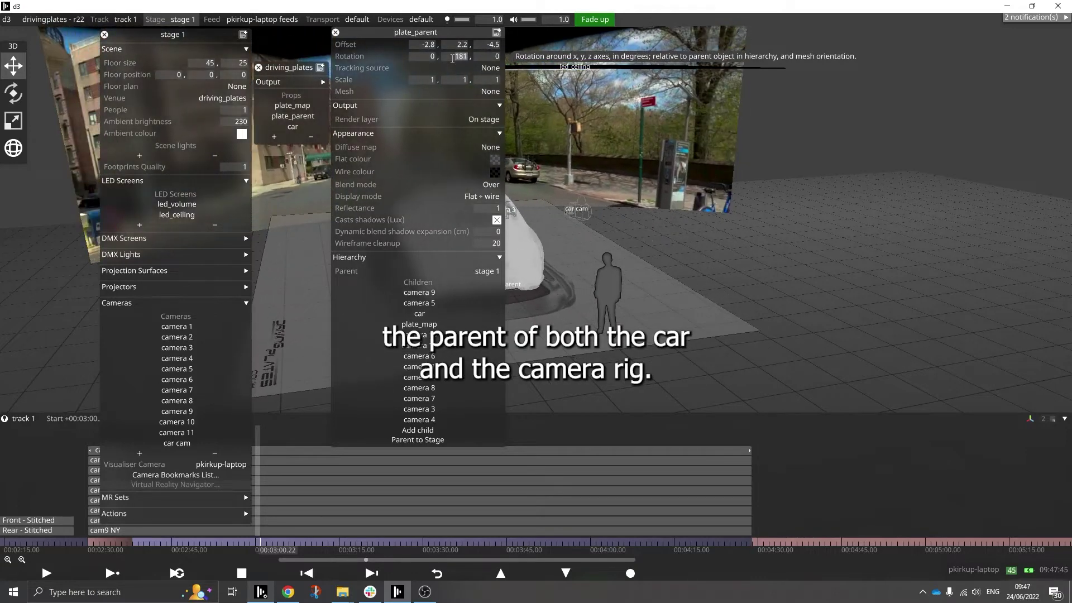
scroll(453, 59, "down", 1)
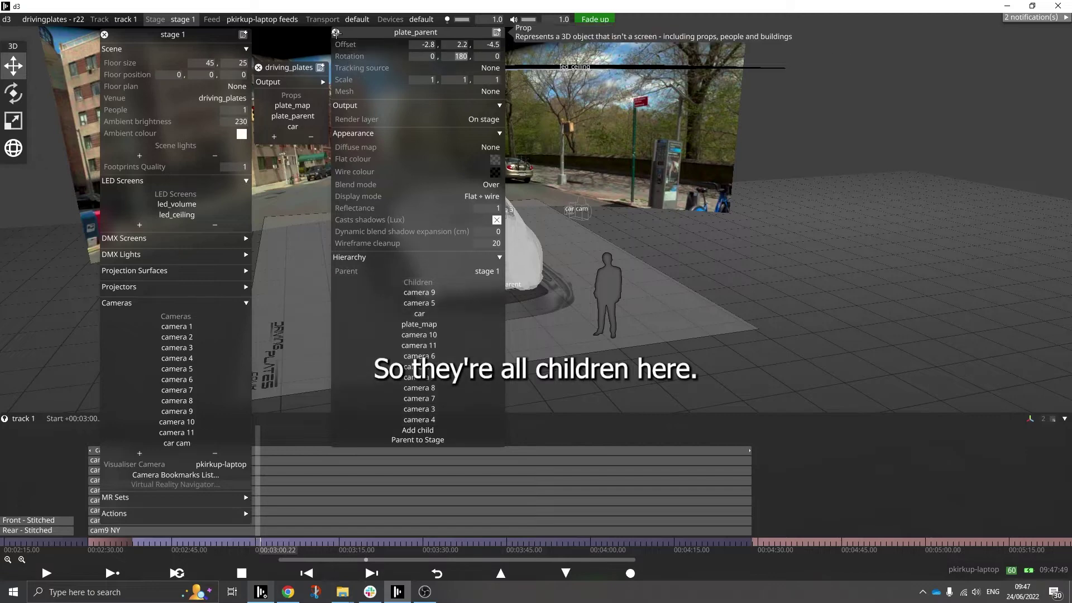
left_click(335, 33)
Step: Set plate_parent's Z offset to -3.5 and rotate it around the Y axis to aim the car toward the street corner
middle_click_drag(433, 240, 722, 268)
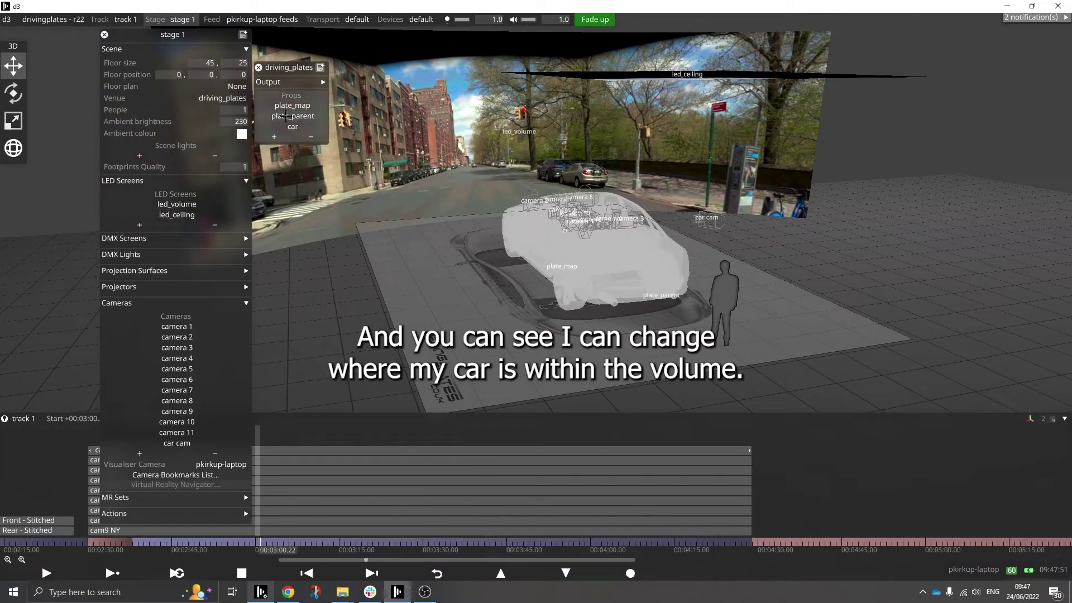
left_click(286, 115)
left_click_drag(441, 33, 788, 79)
scroll(837, 91, "up", 5)
scroll(837, 91, "down", 5)
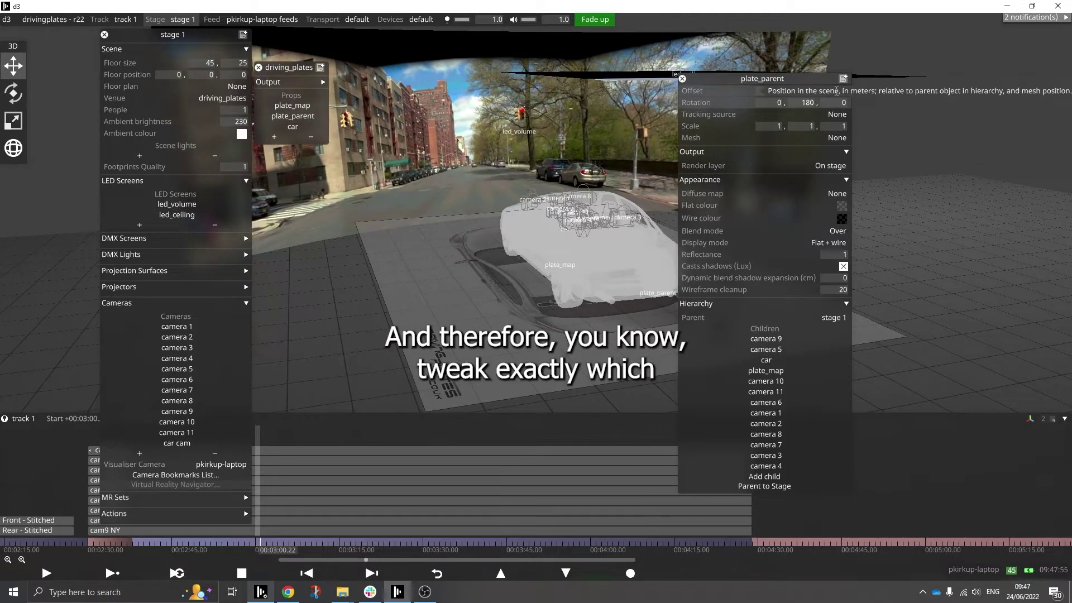
scroll(837, 91, "up", 5)
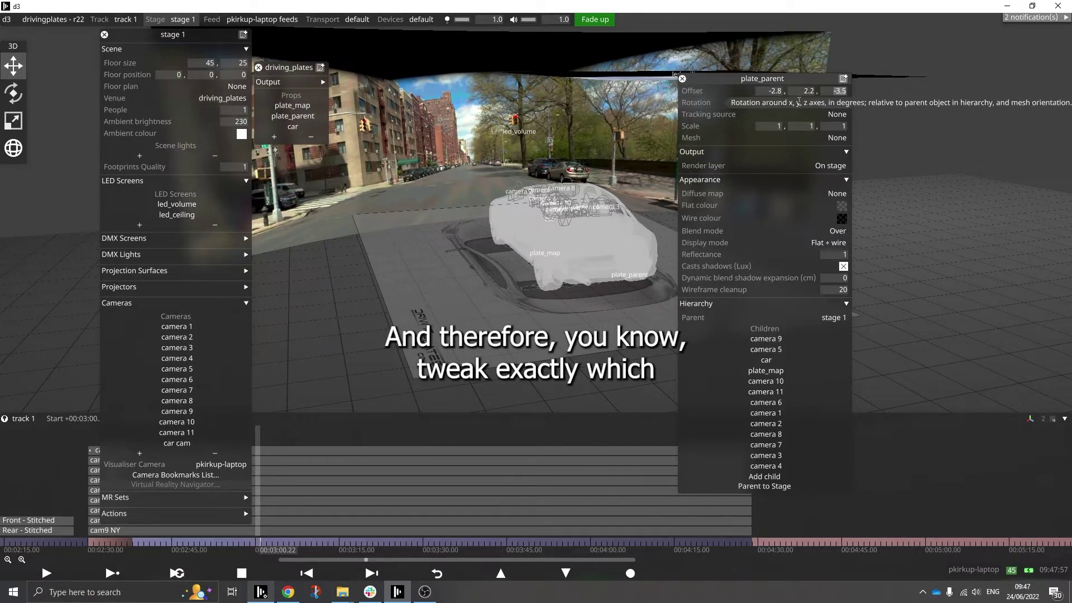
left_click_drag(799, 101, 812, 99)
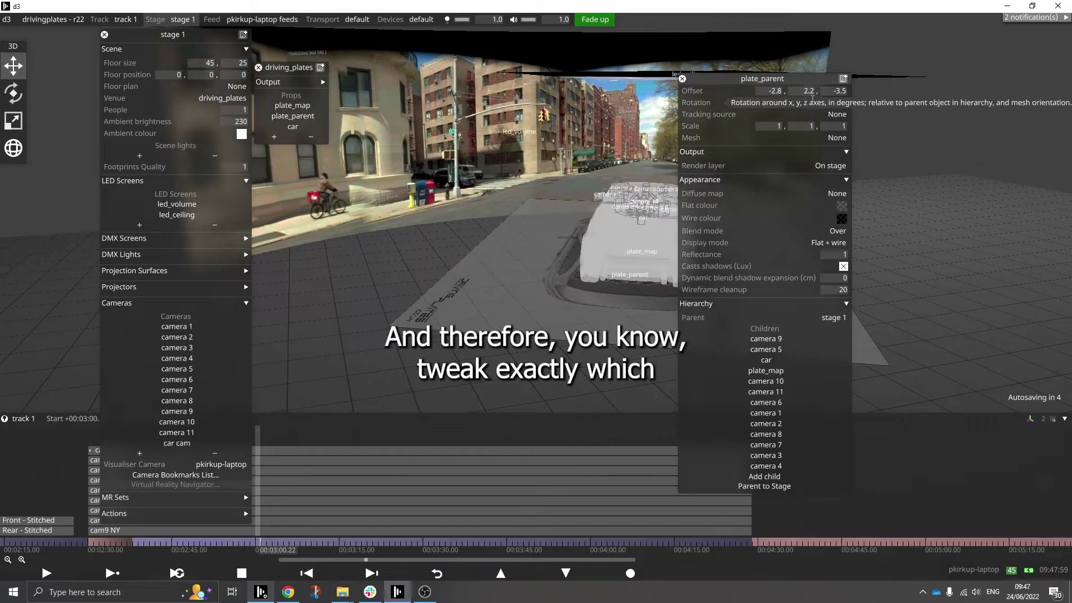
Step: Set plate_parent's Y rotation to 380 degrees and its Z offset to 2, and close its settings
scroll(812, 99, "up", 2)
scroll(795, 108, "up", 5)
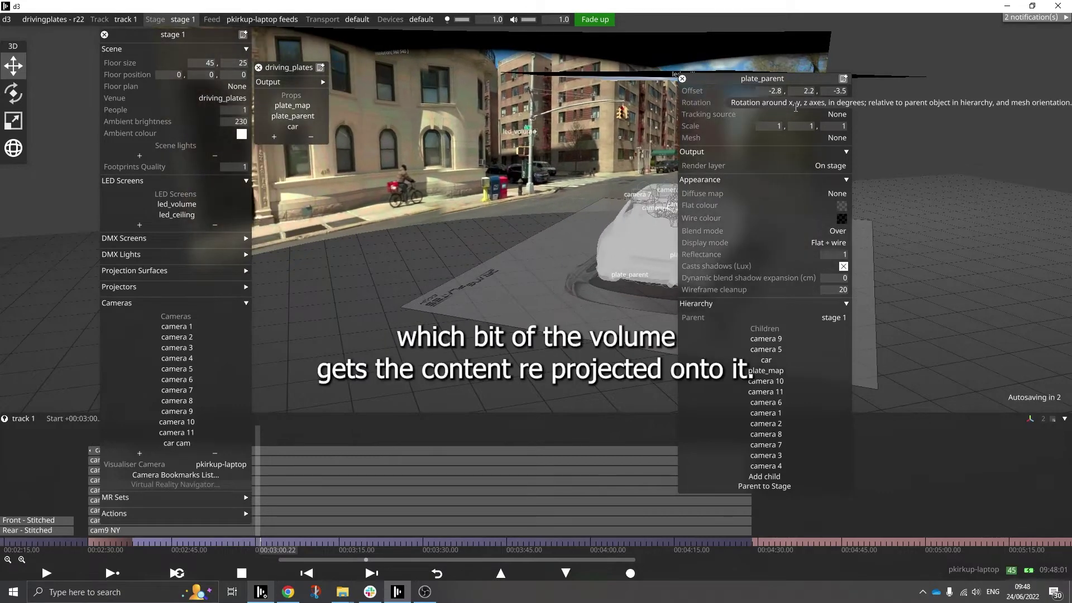
left_click_drag(796, 108, 846, 93)
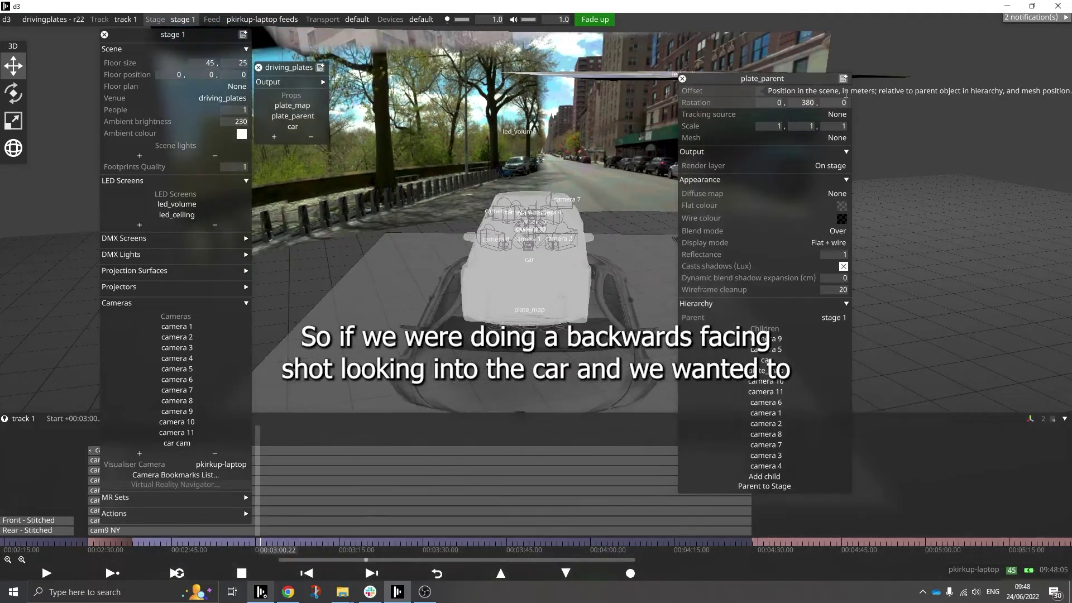
type("2")
key("Return")
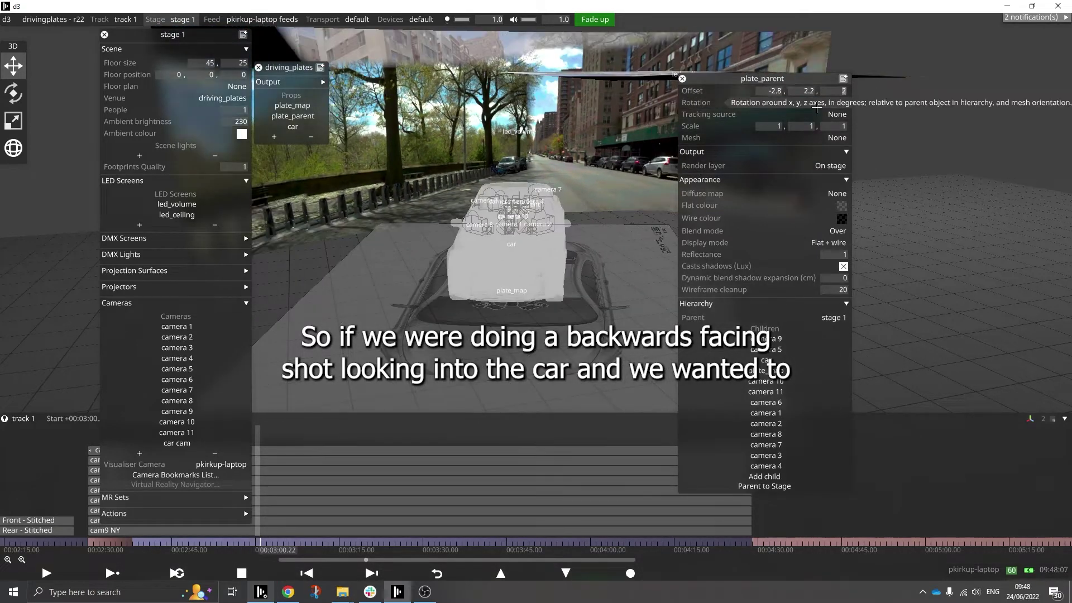
left_click(683, 79)
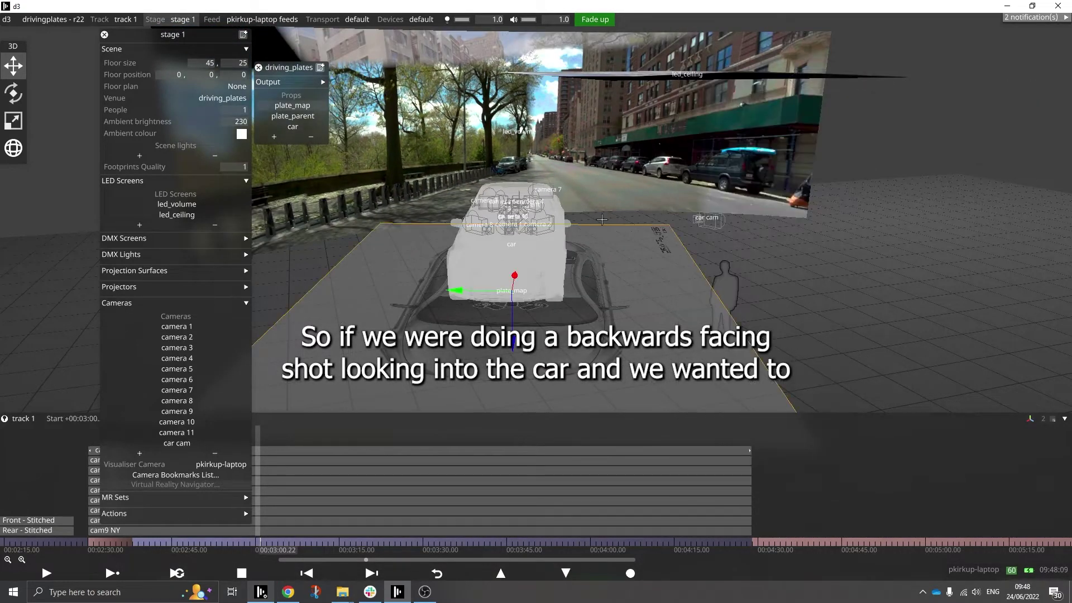
Step: Examine the street plates through the car's windshield toward the rear window, close the stage settings and play the sequence
scroll(604, 218, "up", 6)
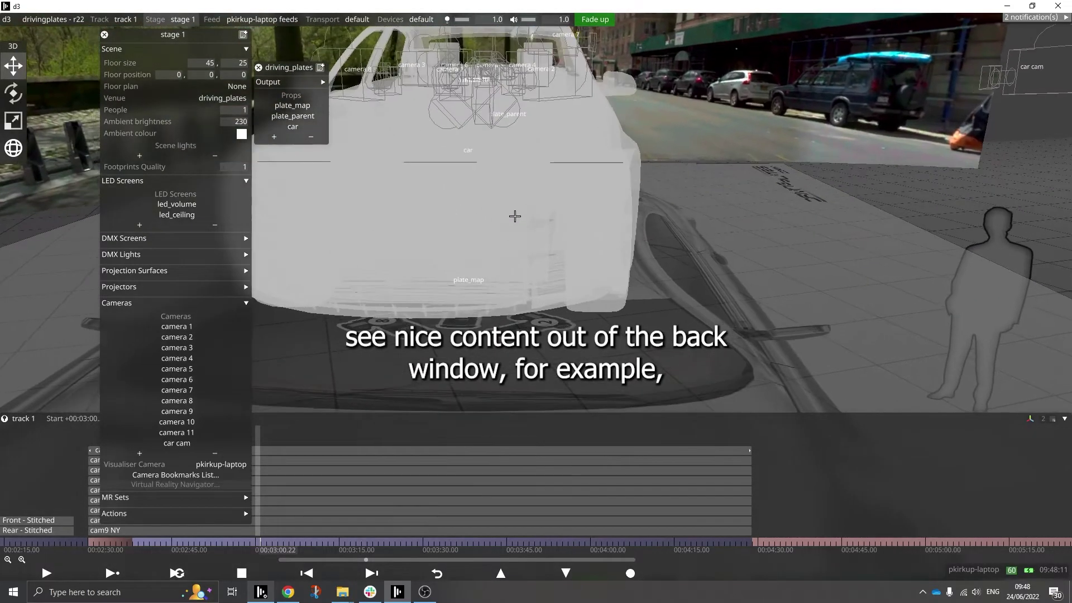
middle_click_drag(478, 228, 472, 290)
scroll(480, 184, "up", 5)
middle_click_drag(481, 184, 505, 347)
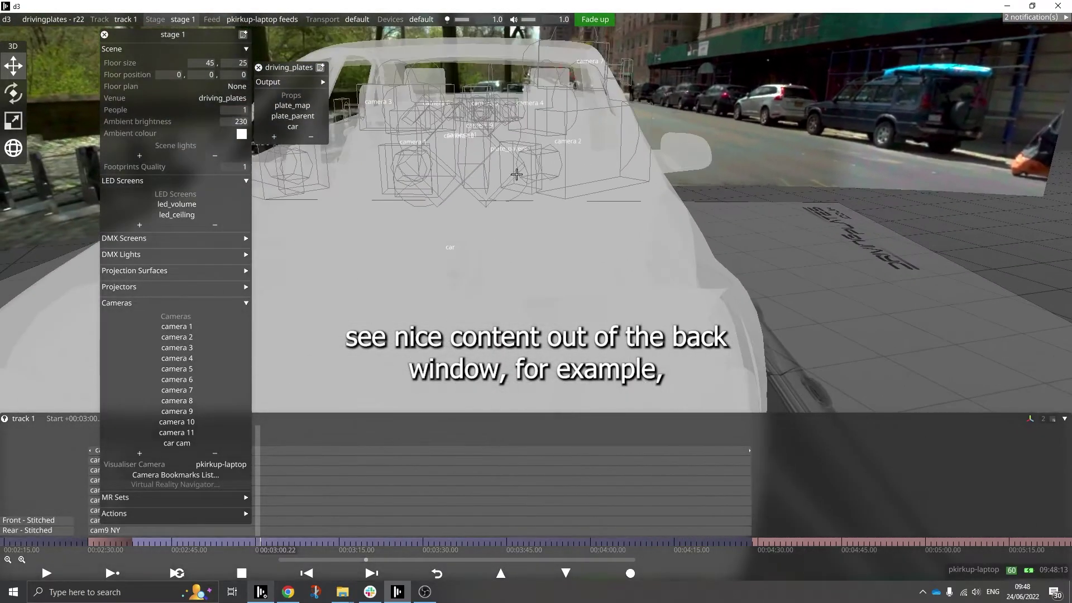
scroll(516, 174, "up", 4)
middle_click_drag(517, 174, 528, 271)
scroll(553, 144, "up", 3)
middle_click_drag(553, 144, 722, 236)
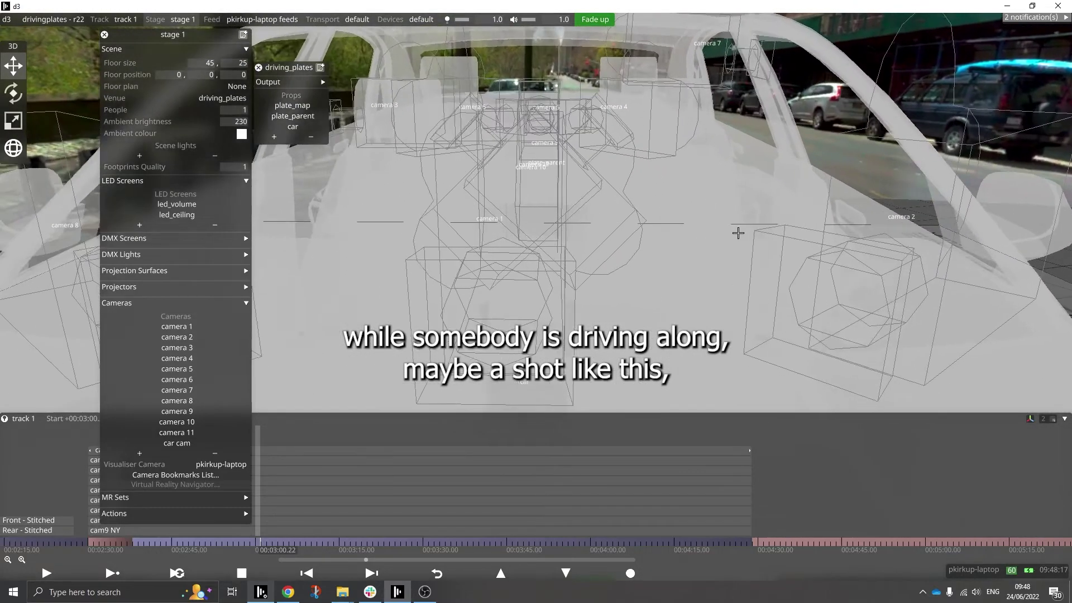
left_click(695, 133)
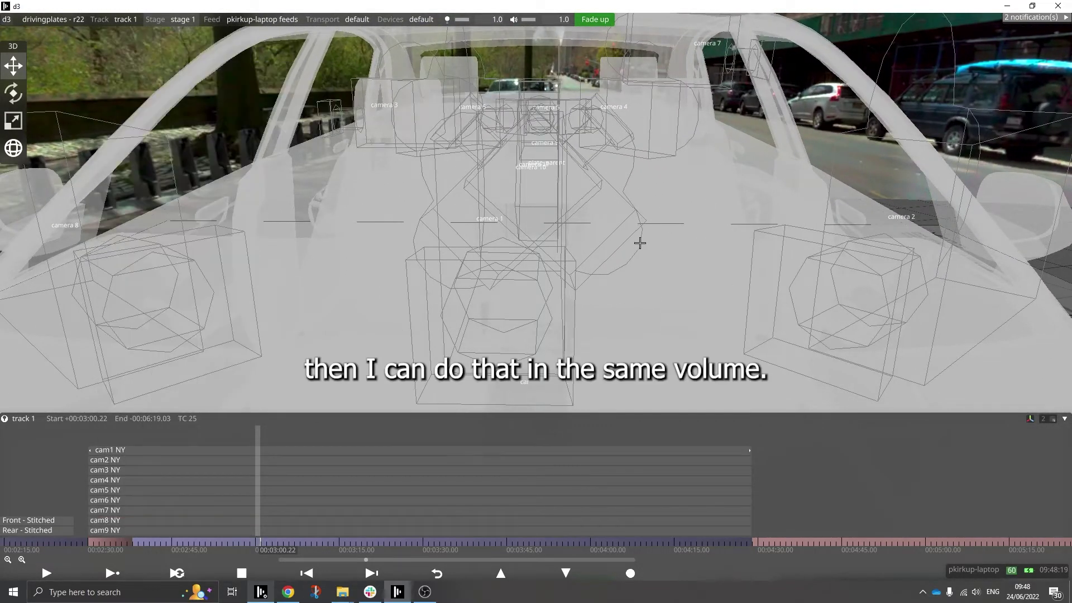
left_click(131, 569)
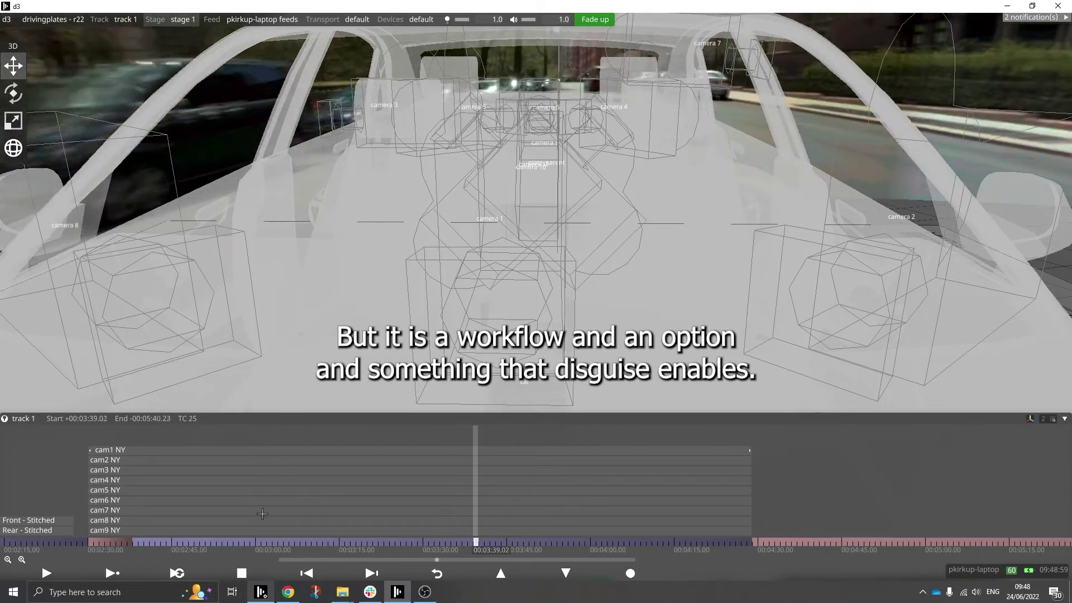
Step: Go to the stitched section at 00:01:30, open the Front - Stitched layer and scrub to 00:02:02
left_click_drag(350, 560, 187, 560)
left_click(249, 540)
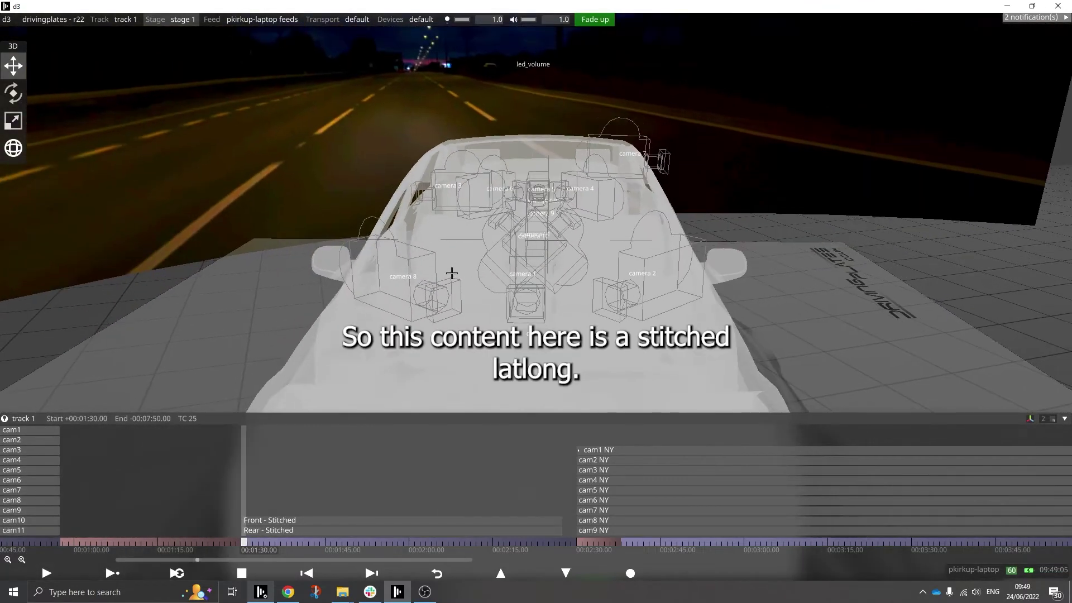
left_click(280, 520)
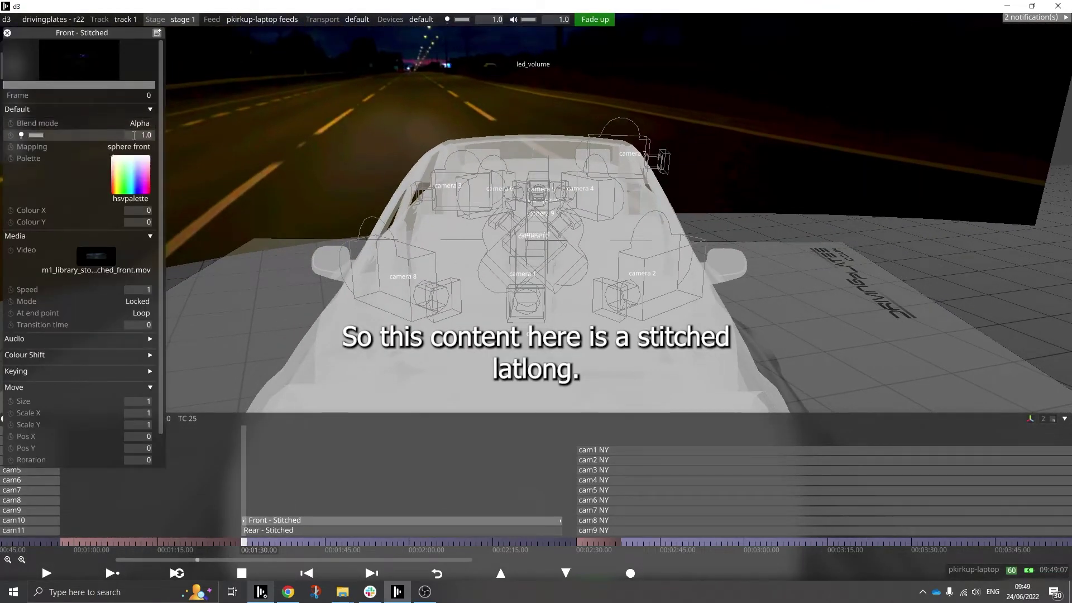
left_click_drag(320, 545, 421, 549)
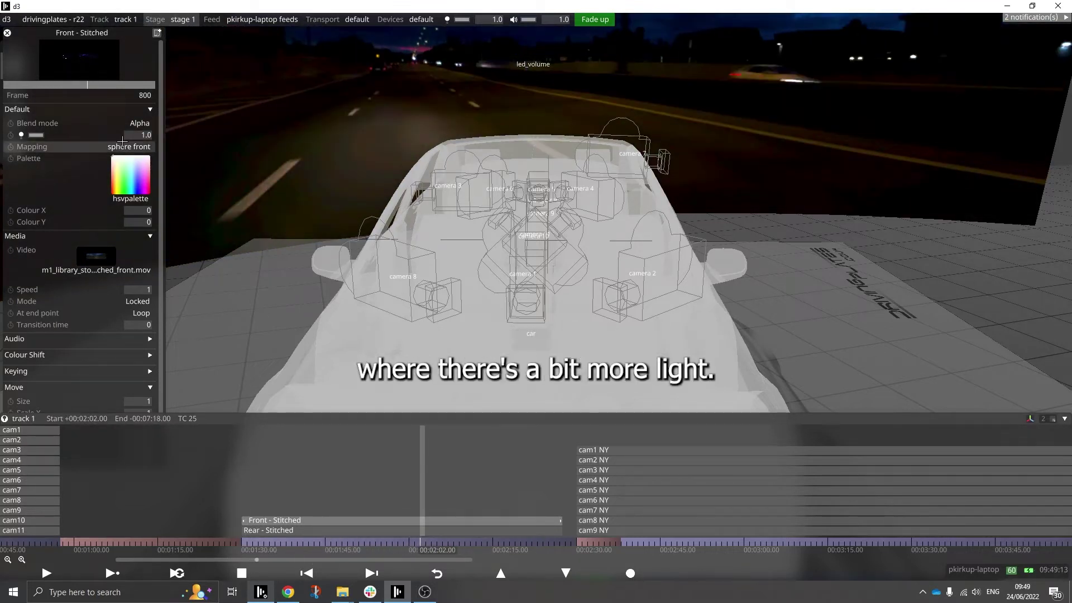
Step: Set the Y offset of the Rear - Stitched layer's sphere back mapping to 2
left_click(323, 530)
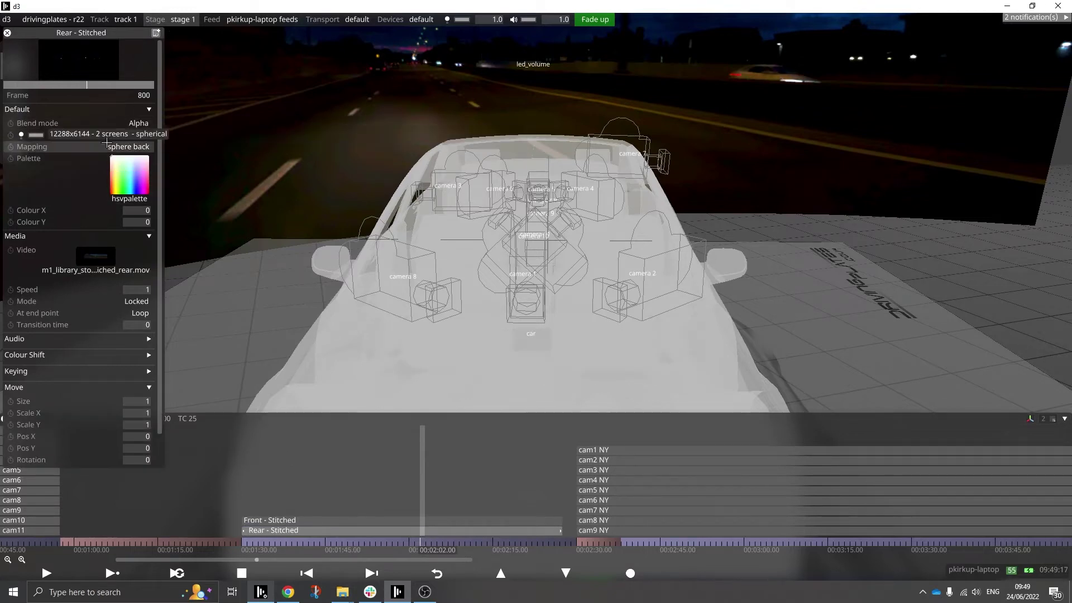
left_click_drag(238, 283, 169, 230)
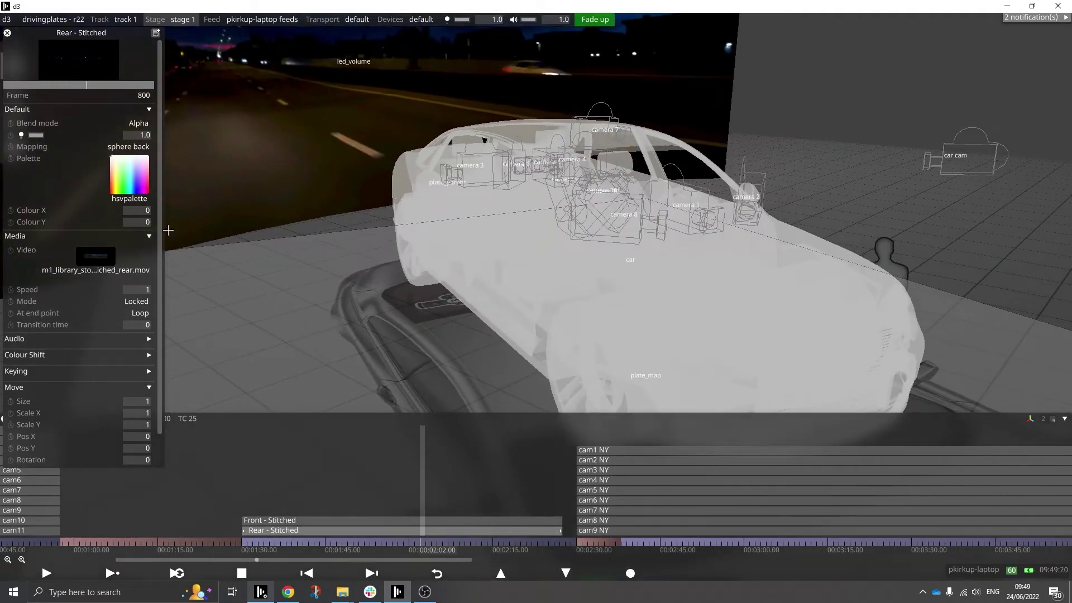
left_click(80, 147)
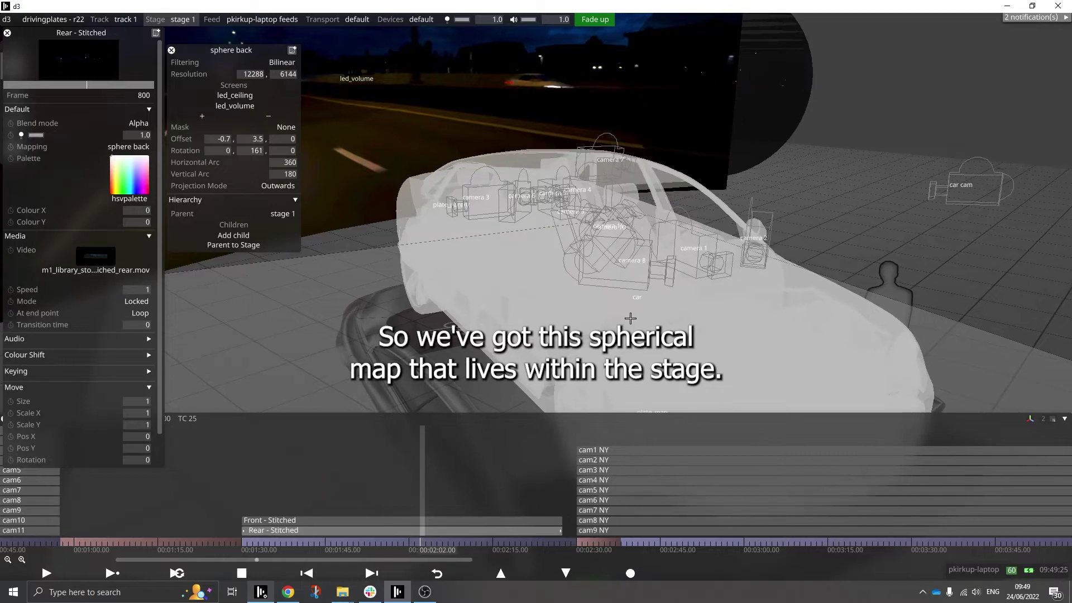
left_click_drag(674, 156, 608, 189)
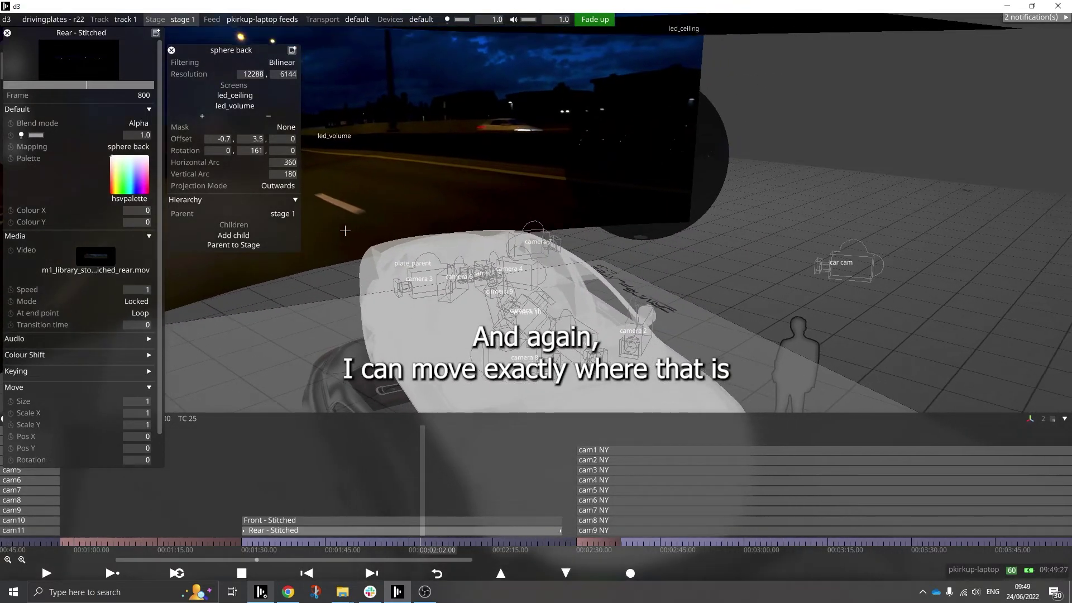
left_click(251, 139)
type("1")
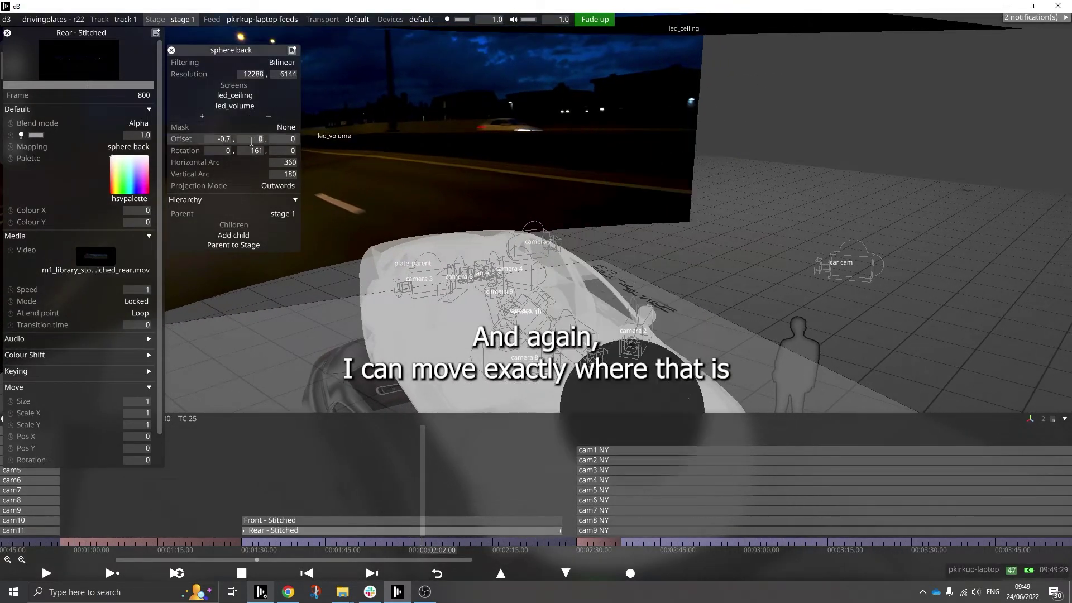
key("BackSpace")
type("2")
key("Return")
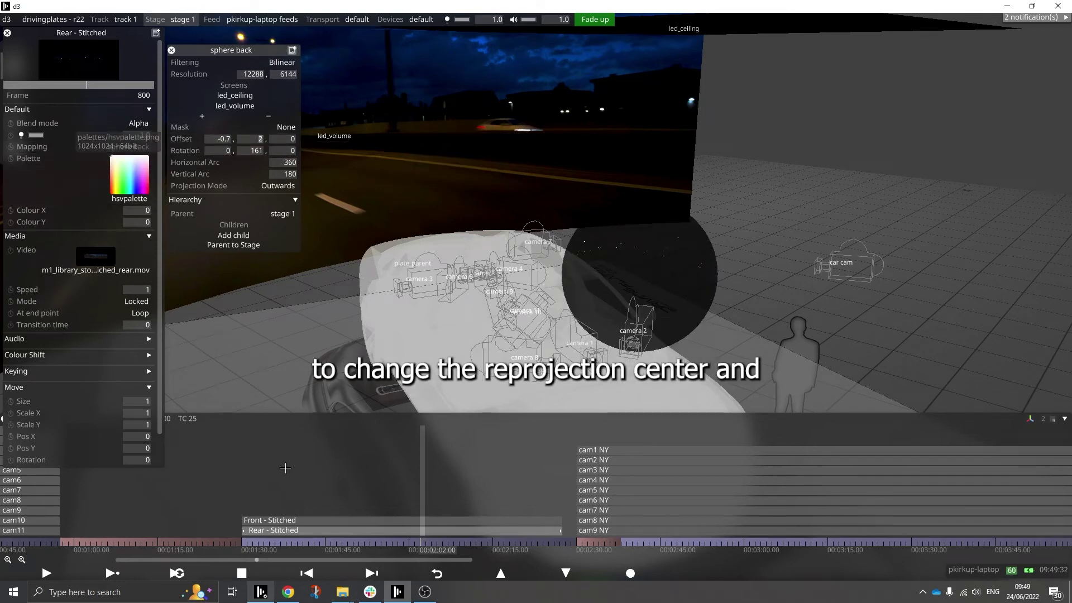
Step: Set the Y offset of the Front - Stitched layer's sphere front mapping to 2
left_click(280, 519)
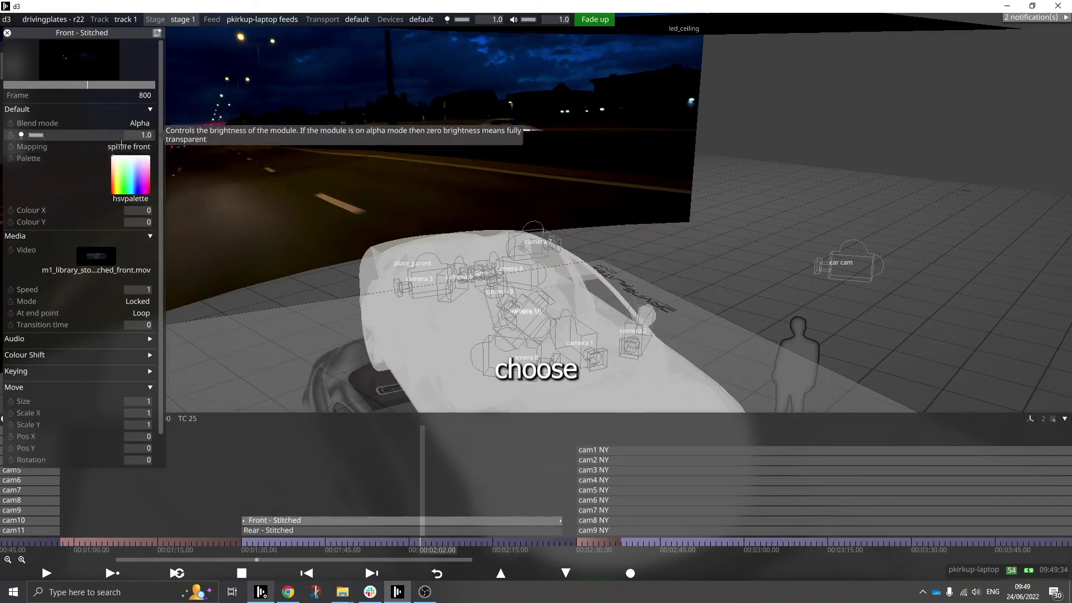
type("2")
key("Return")
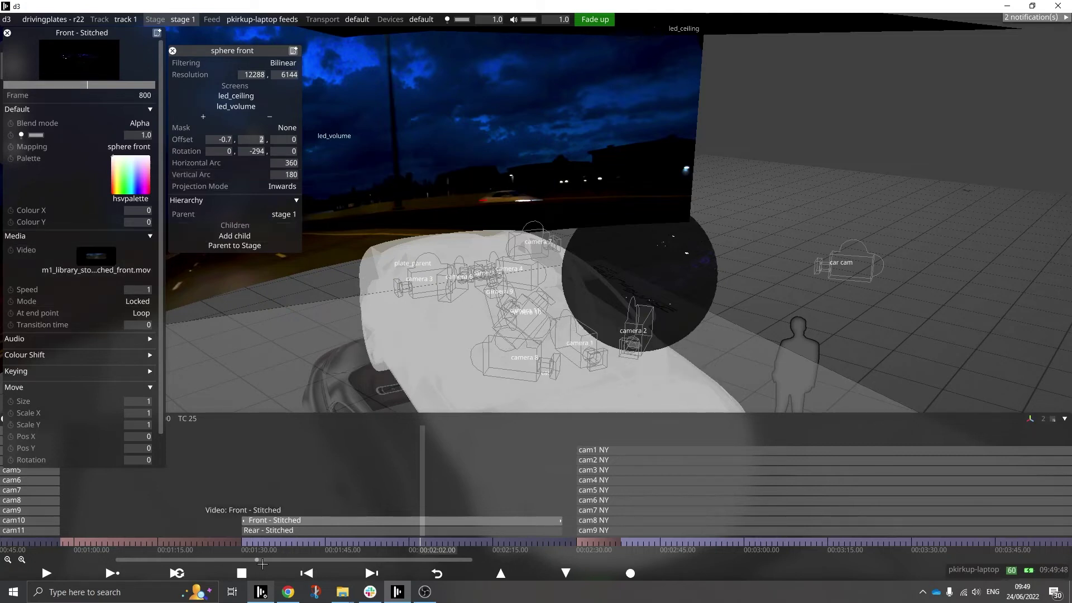
Step: Play the stitched plates from 00:01:34 and check the input transform of the Front - Stitched layer's video clip
left_click(266, 542)
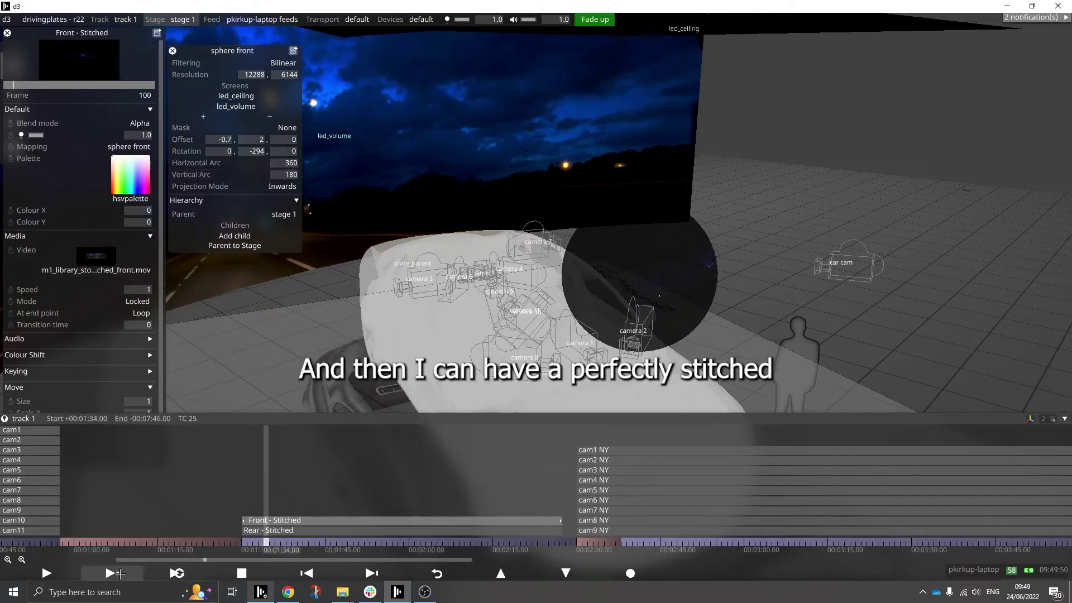
left_click(172, 51)
left_click_drag(286, 352, 274, 351)
middle_click_drag(485, 267, 623, 215)
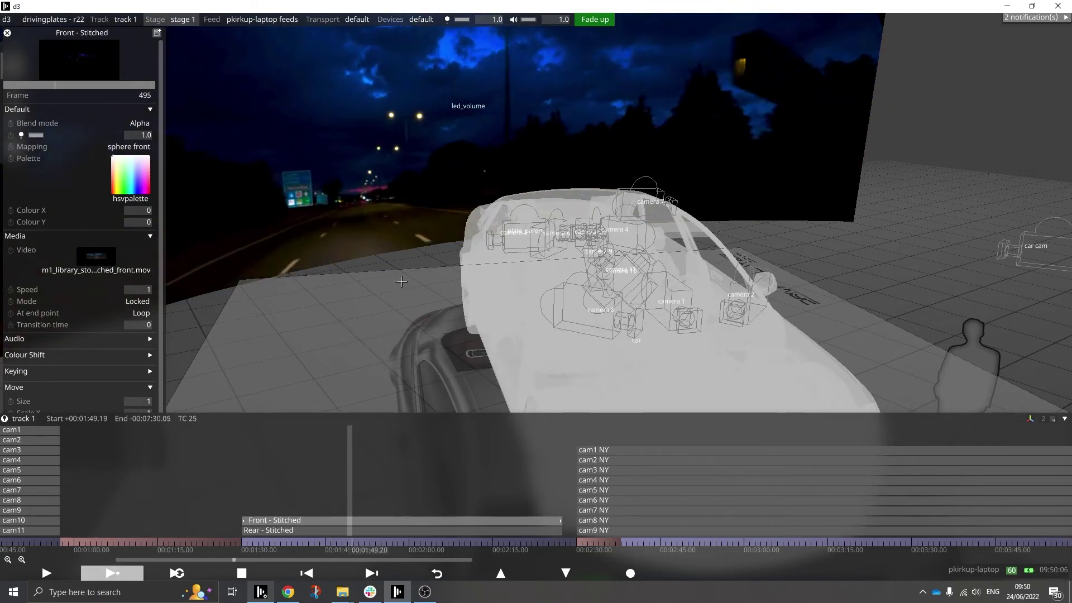
left_click(96, 262)
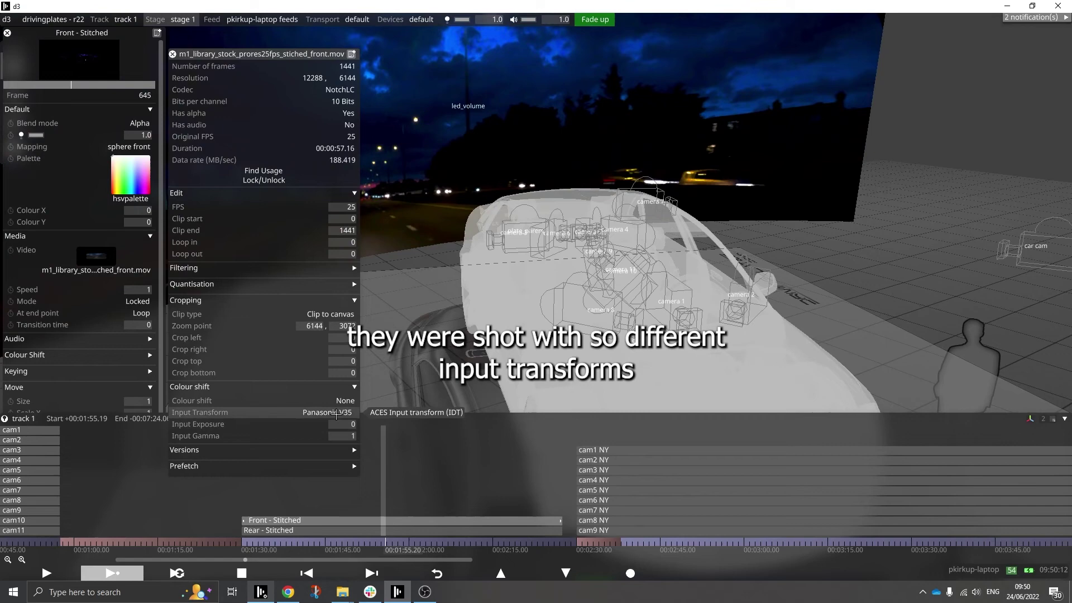
left_click(172, 54)
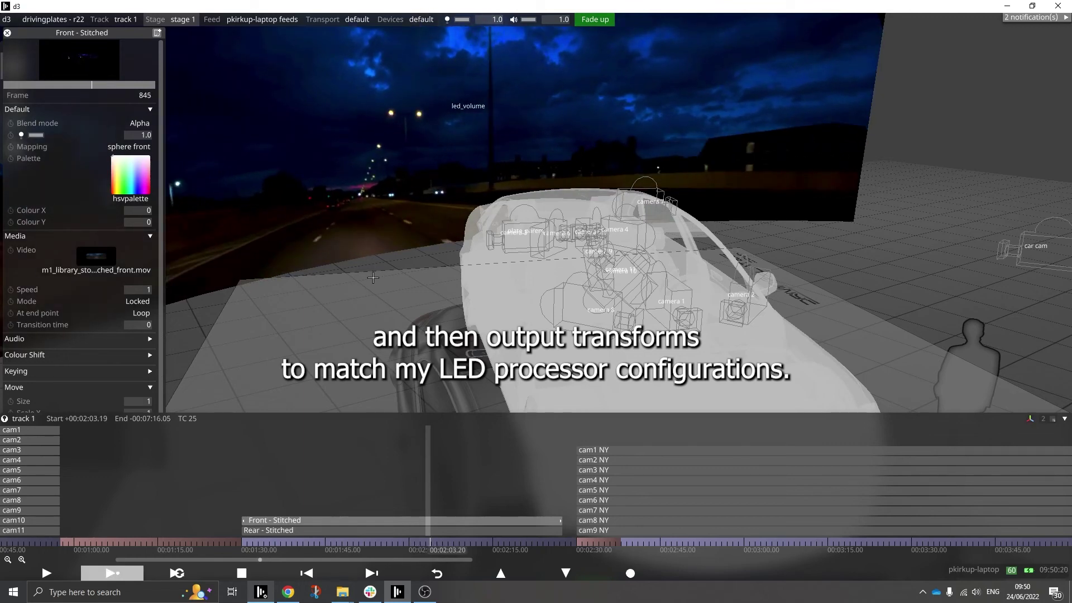
Step: Examine the playing stitched night plates through the car's windows and from in front of the car
left_click_drag(373, 277, 307, 223)
scroll(526, 207, "up", 5)
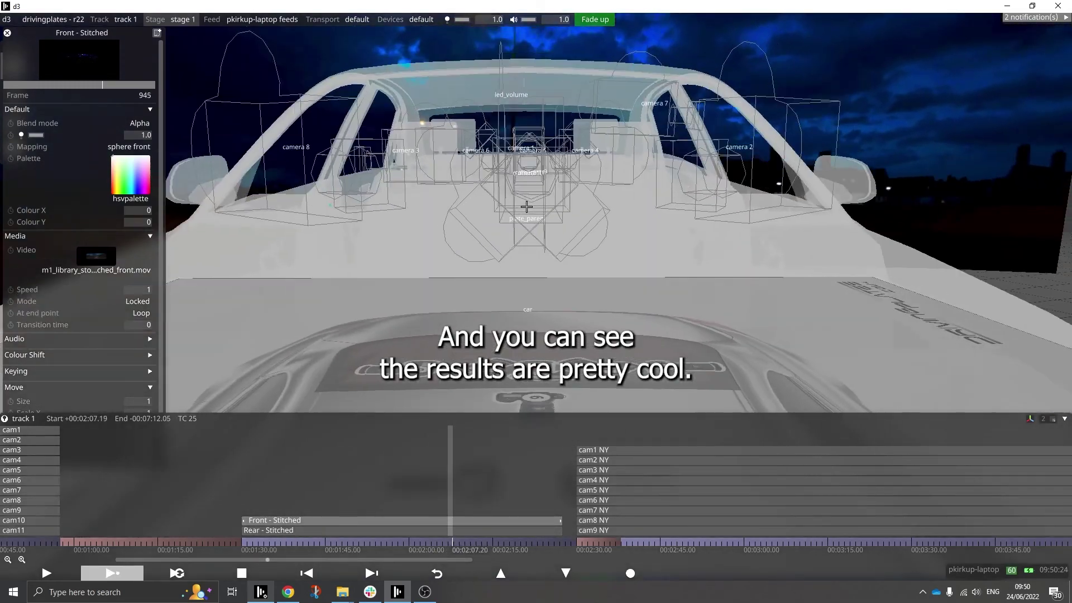
scroll(522, 207, "up", 5)
left_click_drag(518, 208, 459, 258)
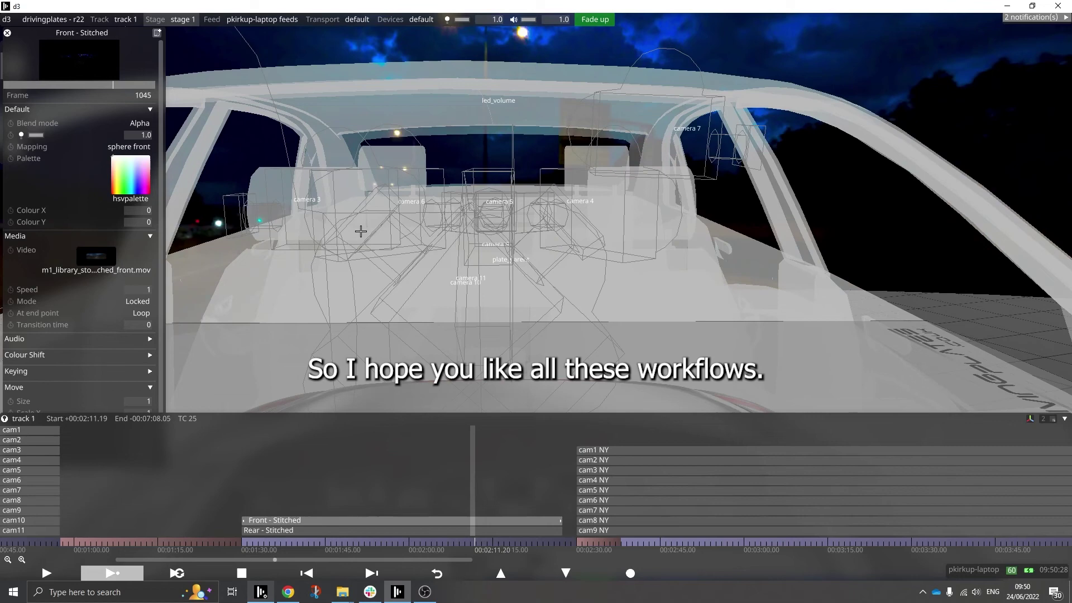
scroll(364, 211, "down", 2)
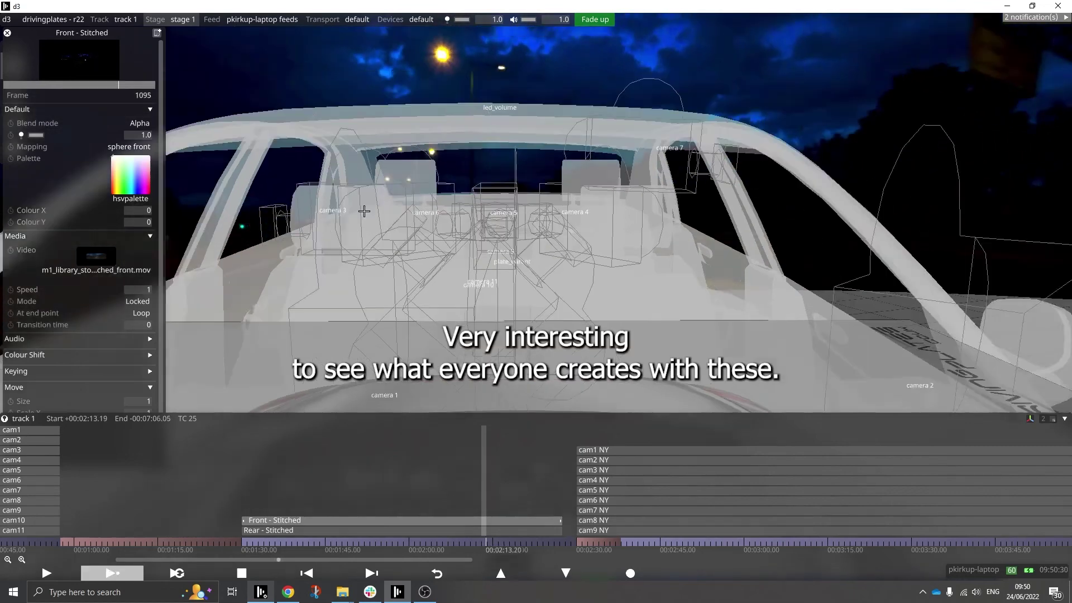
scroll(364, 211, "down", 6)
left_click_drag(364, 211, 383, 297)
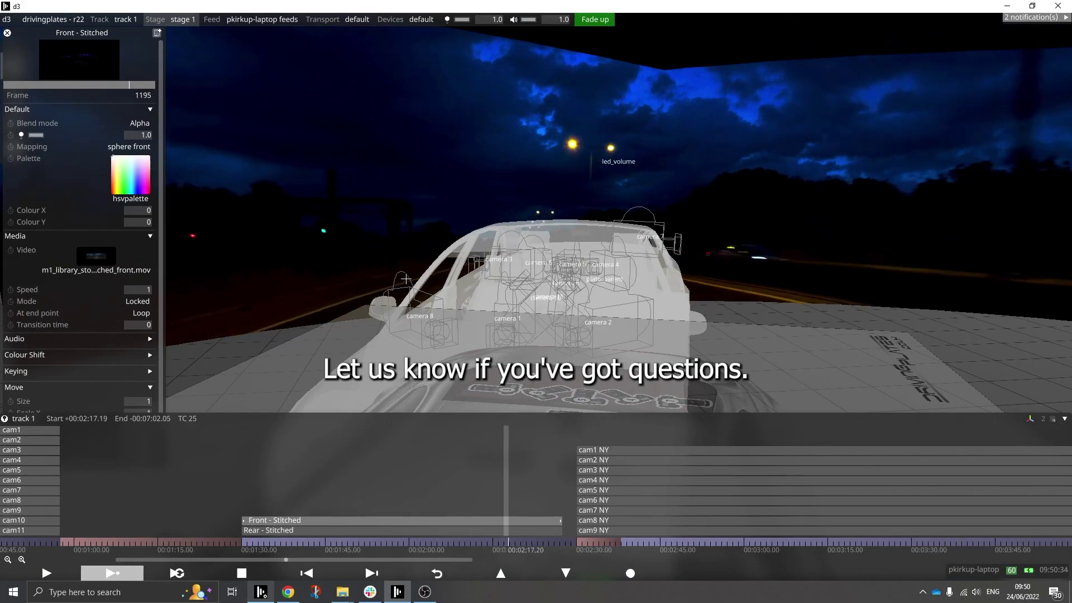